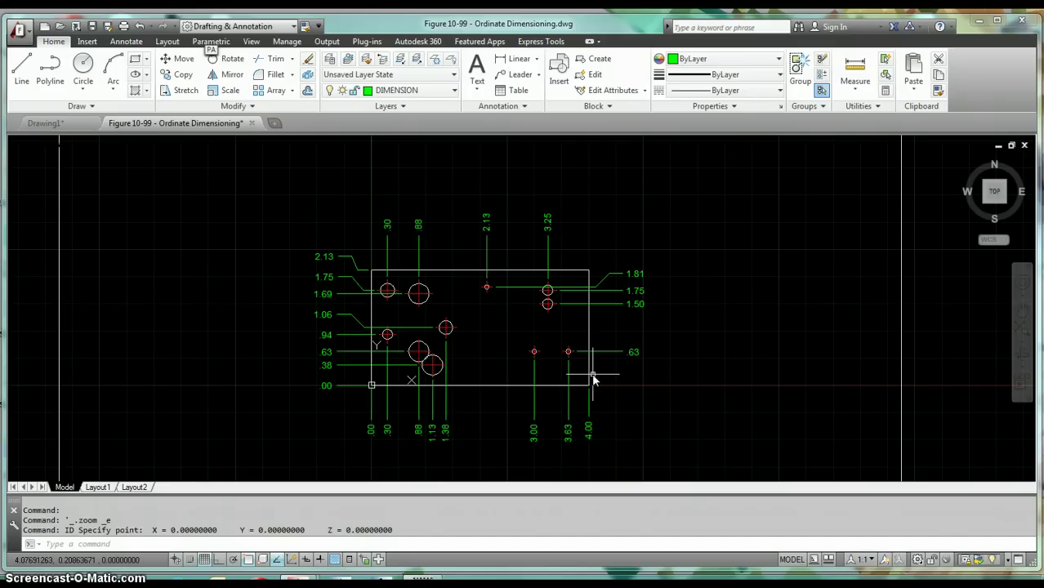
Step: Start ERASE and select the right-side (1.81, 1.75, 1.50, .63) and eight bottom ordinate dimensions
click(466, 394)
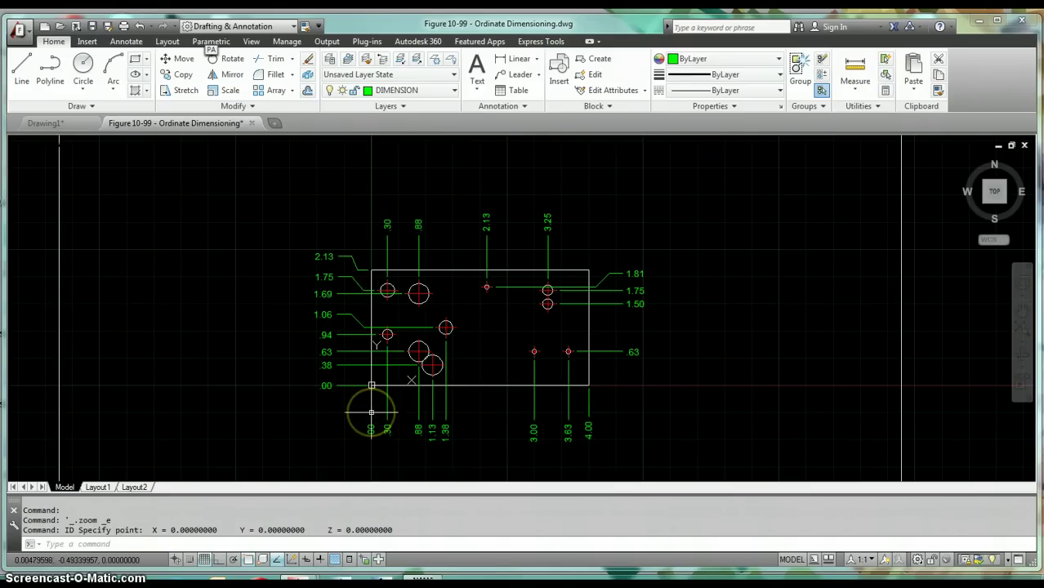
mouse_move(372, 412)
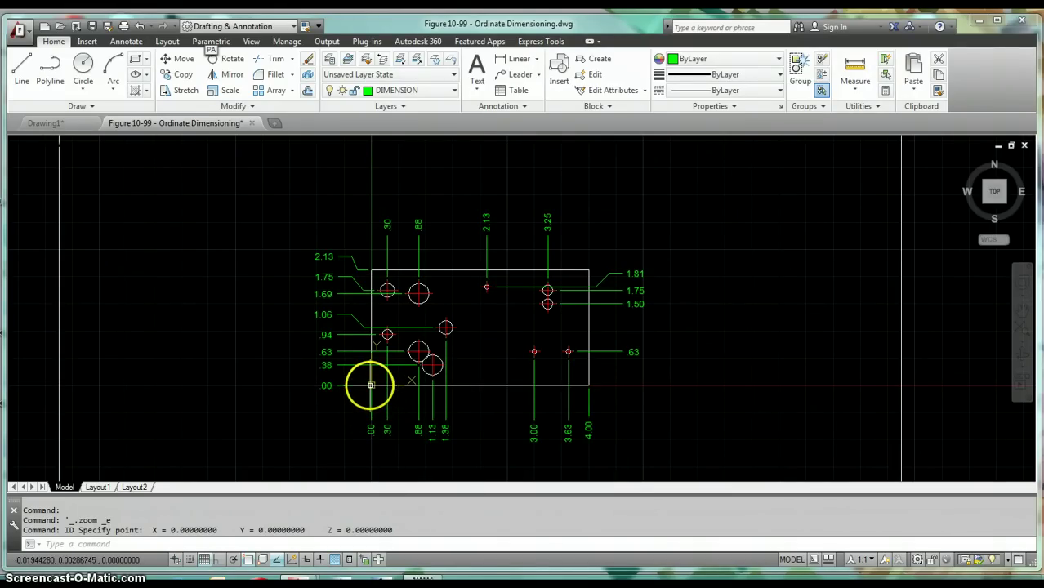
mouse_move(372, 385)
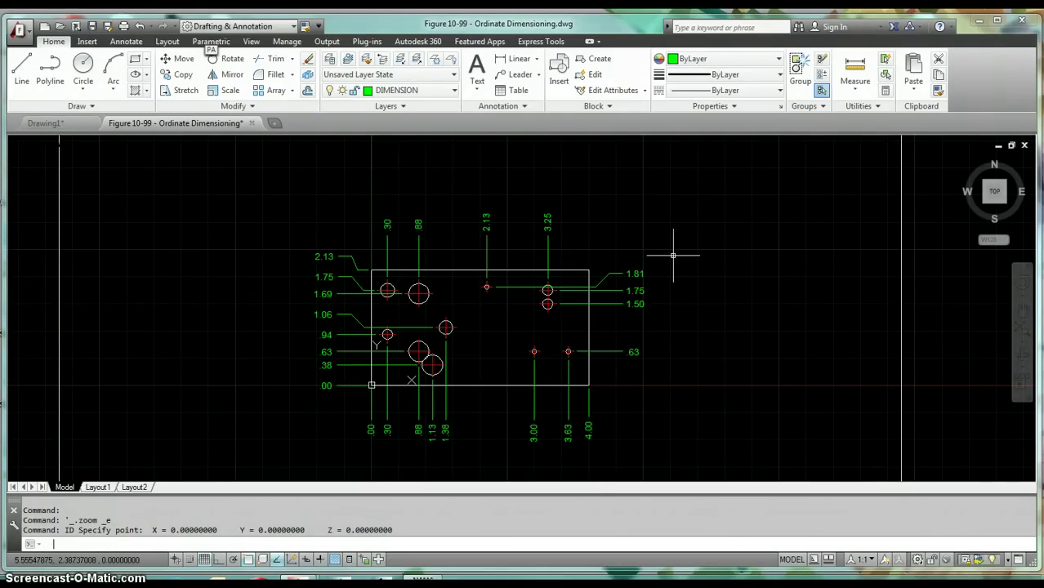
click(694, 299)
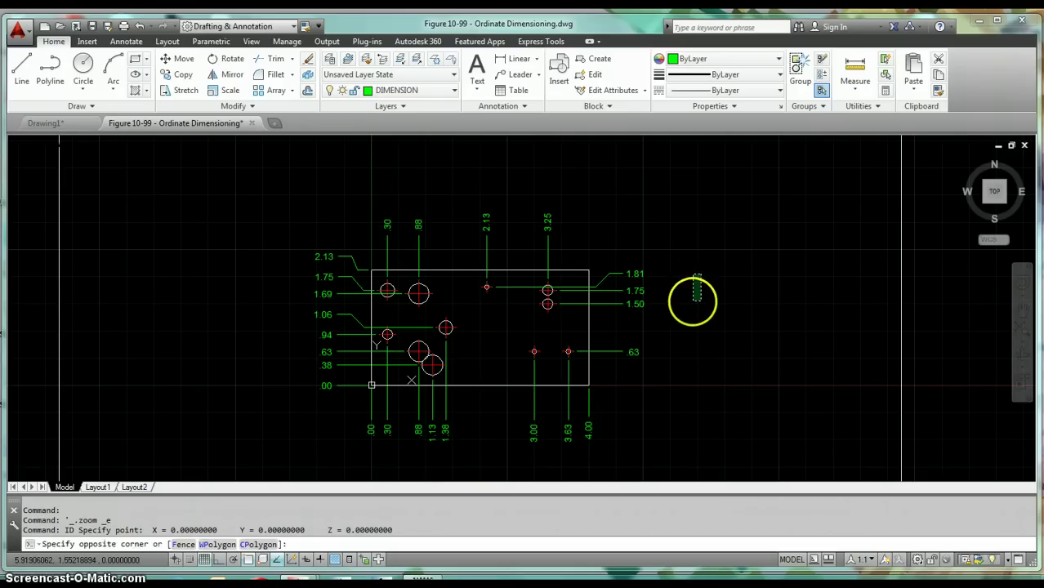
text(e)
key(Return)
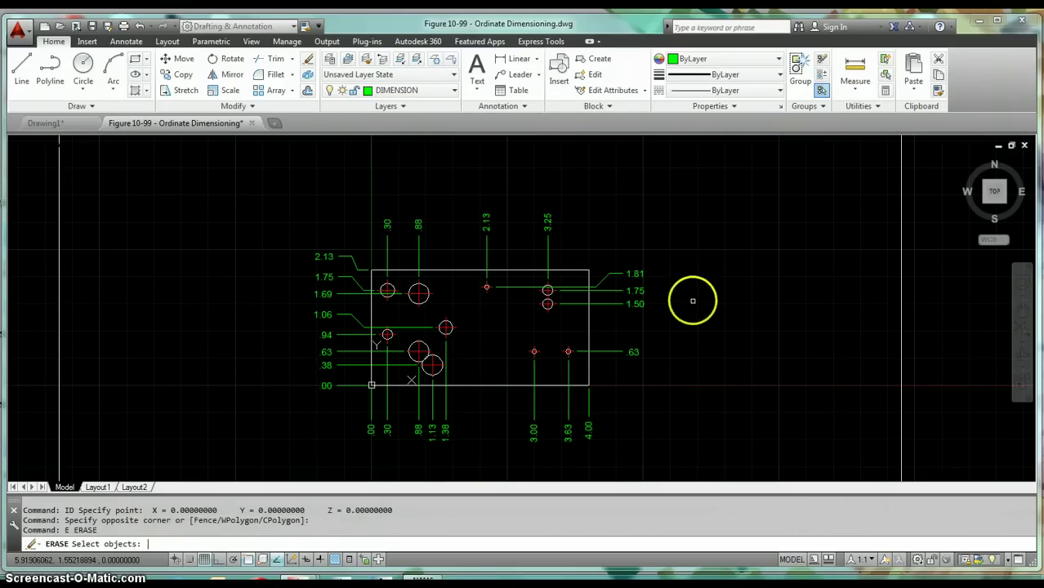
click(680, 260)
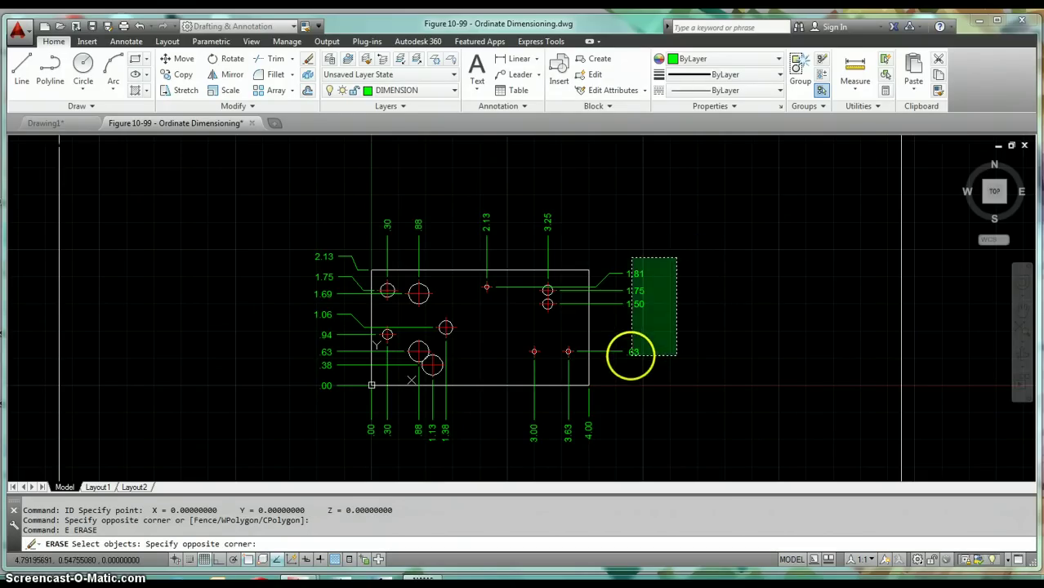
click(597, 384)
click(623, 411)
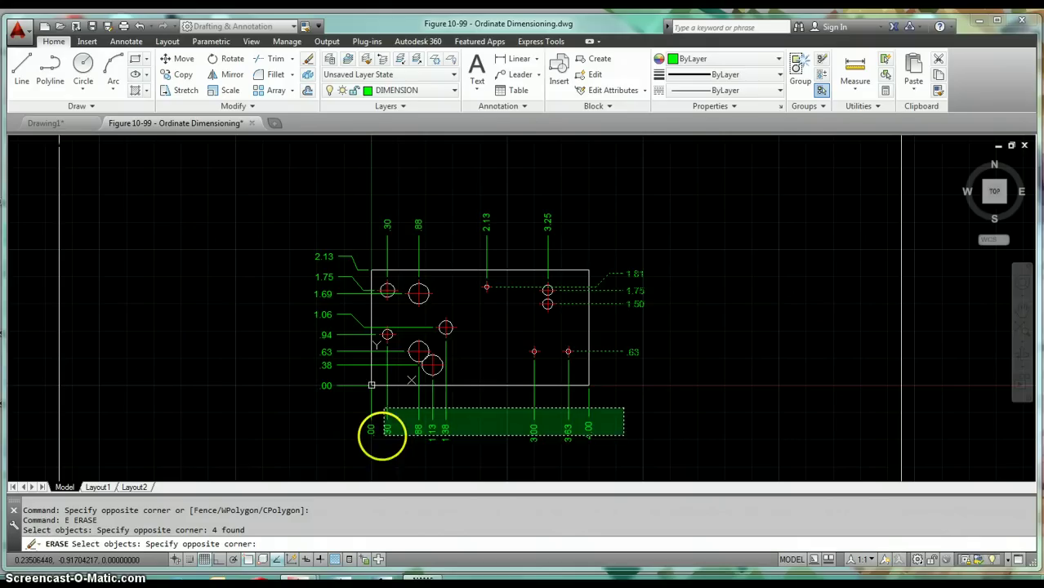
click(353, 444)
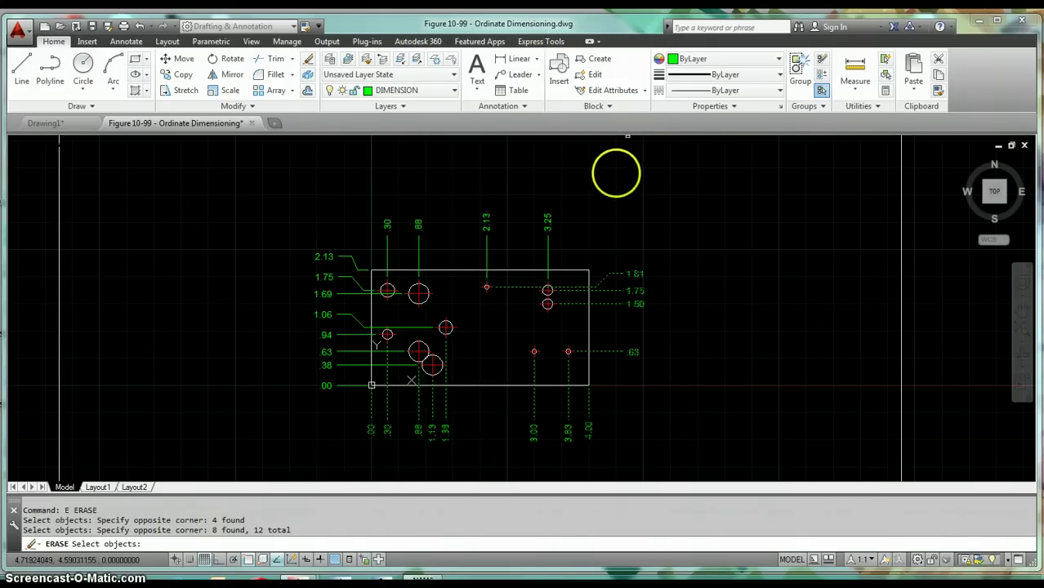
Step: Add the top and left ordinate dimensions to the selection and erase them all
click(516, 222)
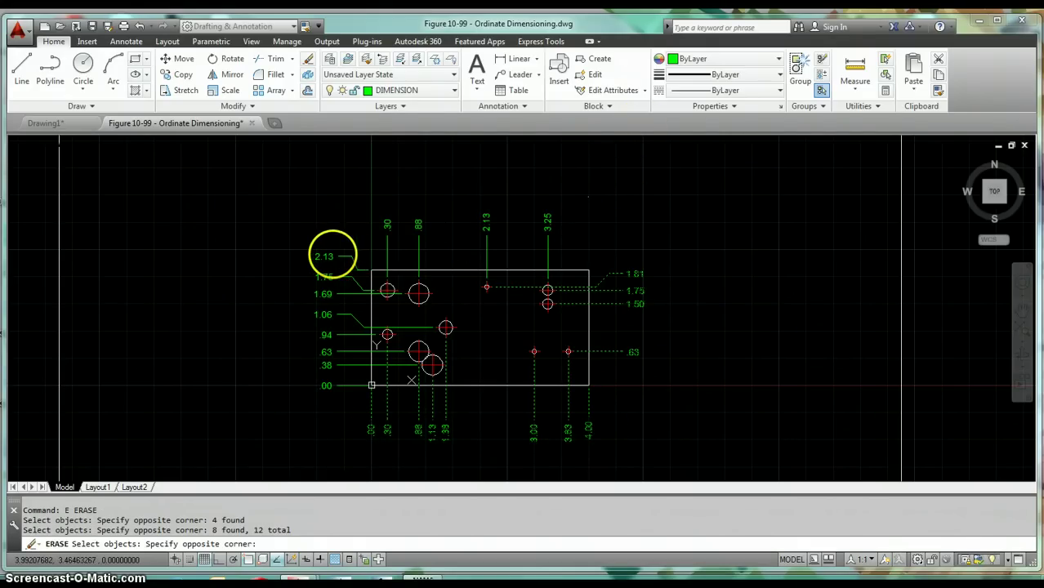
click(333, 253)
click(347, 218)
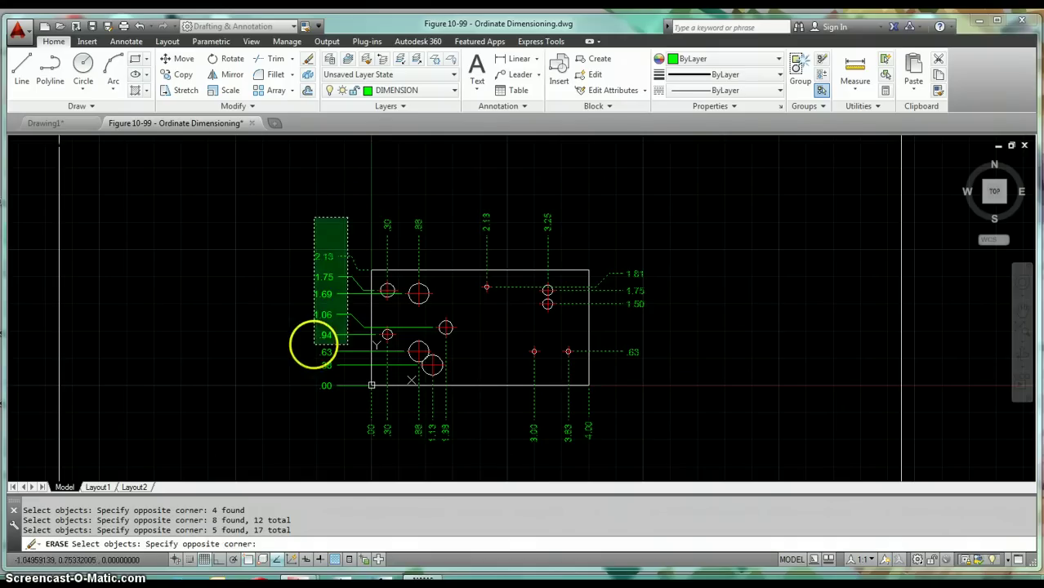
click(308, 415)
key(Return)
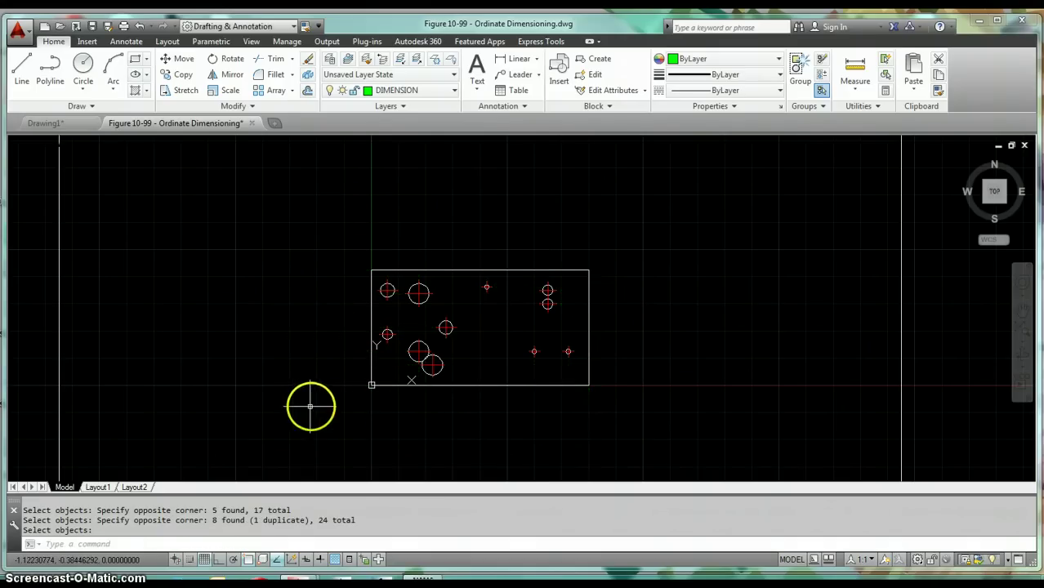
Step: Window-select the plate with its holes and move it up and right, away from the origin
scroll(606, 431, down, 2)
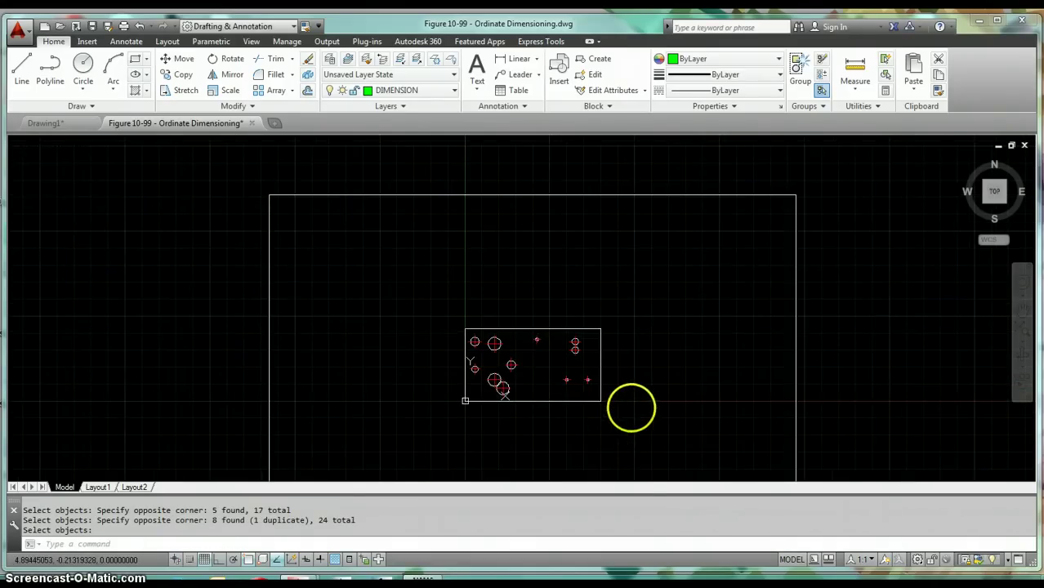
scroll(562, 309, down, 2)
text(m)
key(Return)
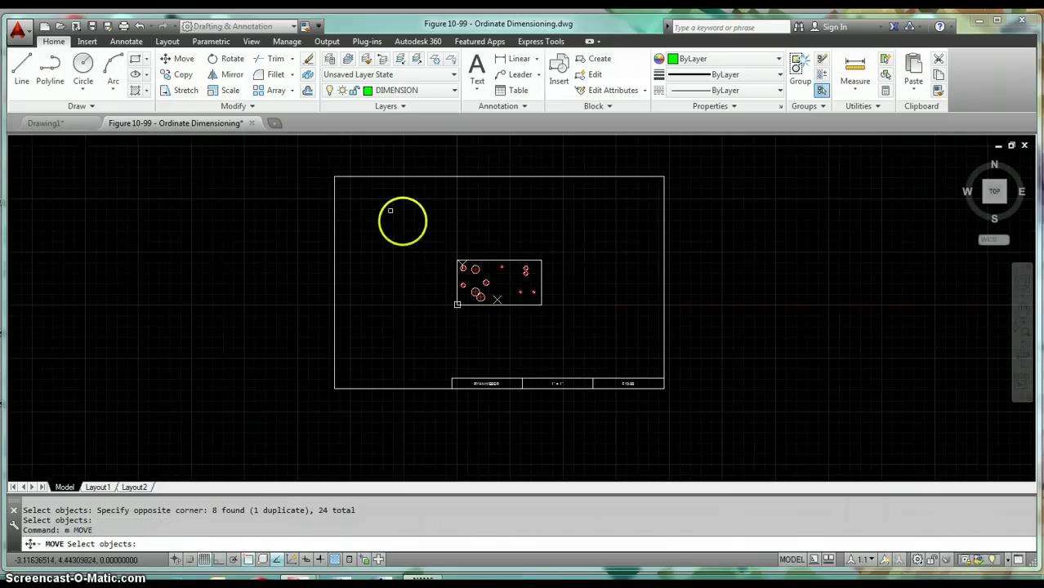
click(419, 229)
click(587, 330)
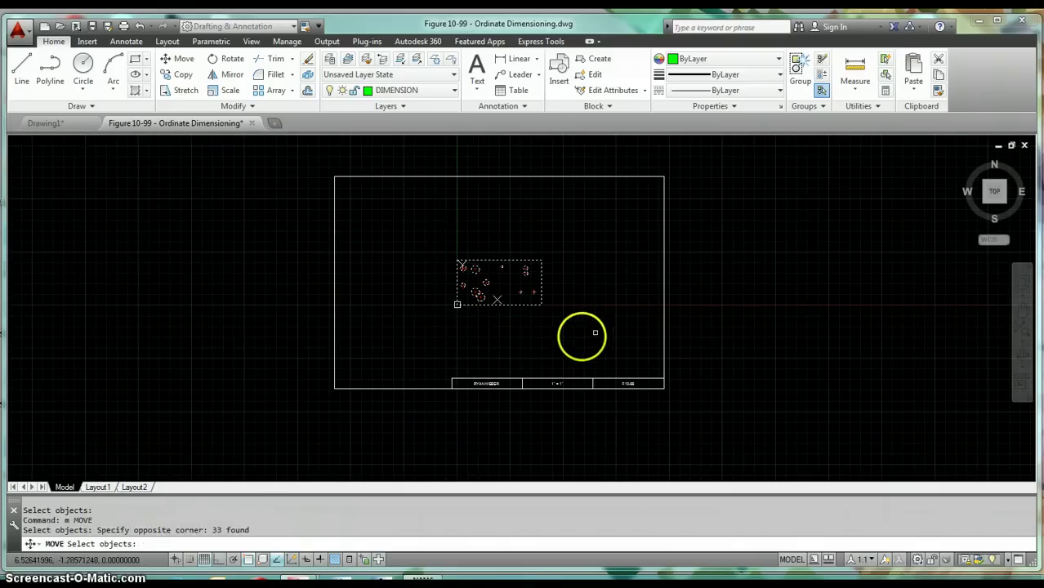
key(Return)
click(753, 388)
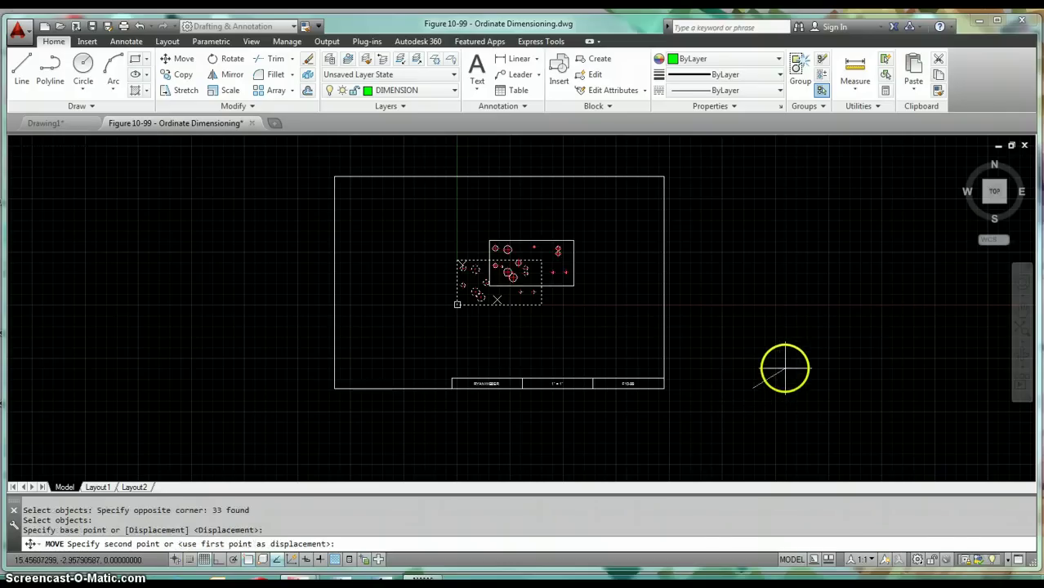
click(817, 347)
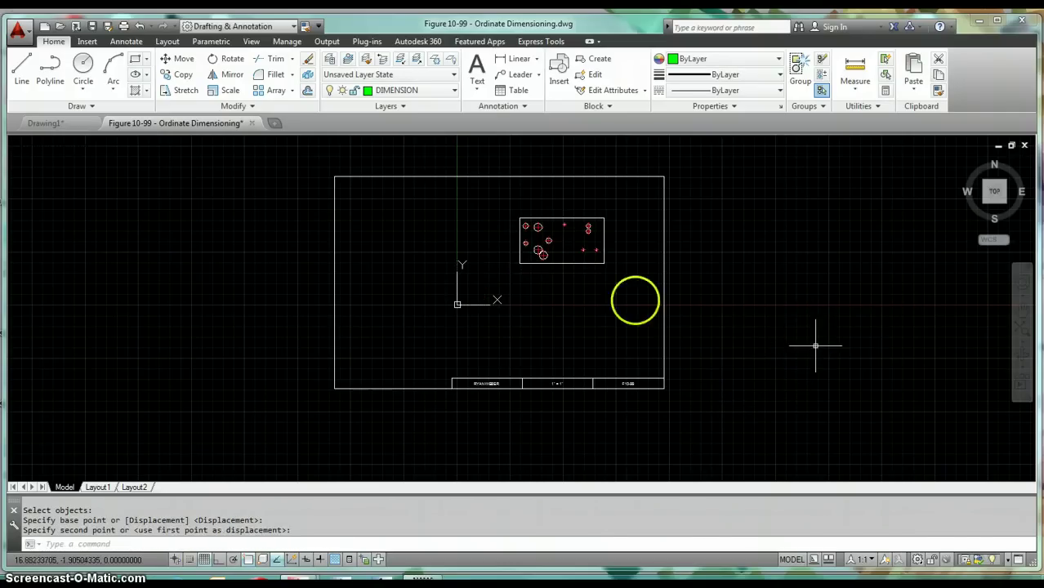
scroll(597, 327, up, 2)
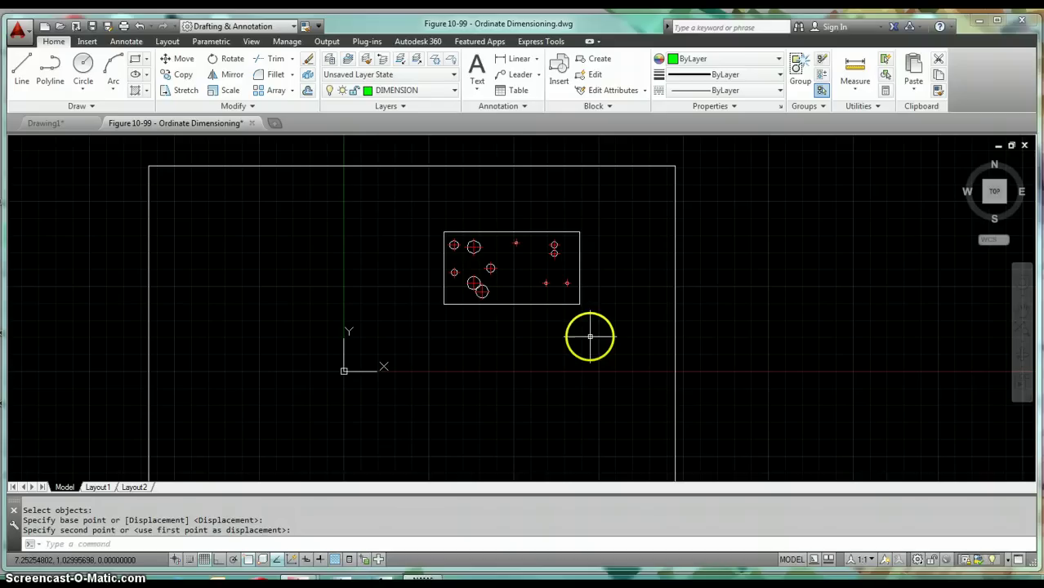
key(Return)
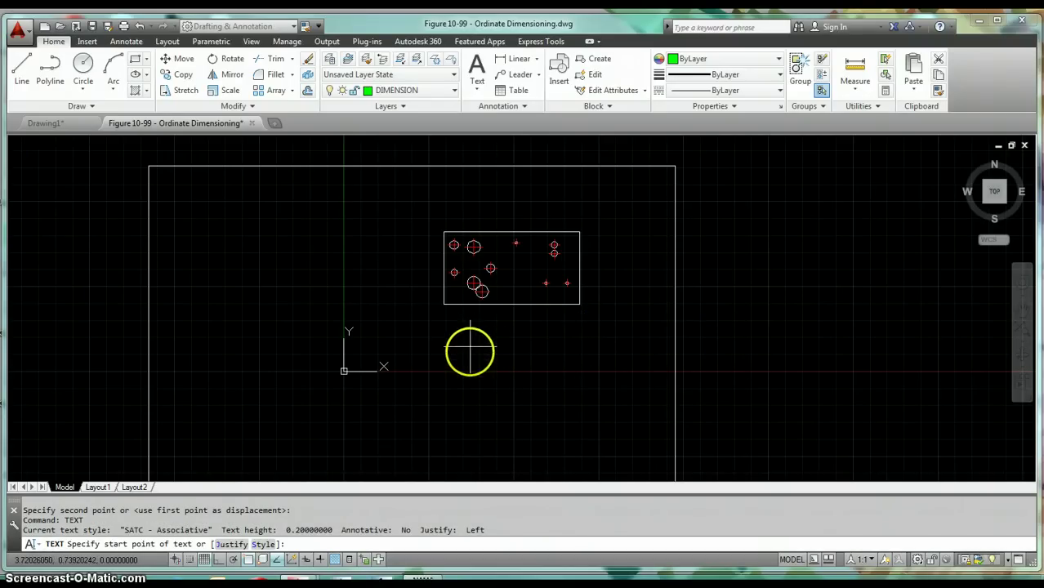
Step: Place a capitalised single-line note 'FIGURE 10-99 ON PAGE 399' at default height and rotation
click(415, 349)
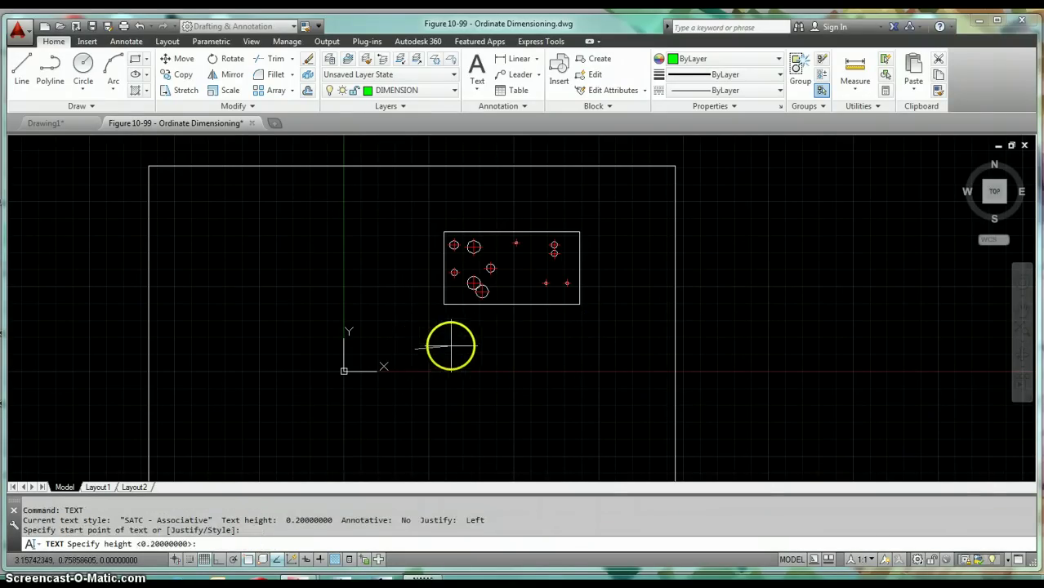
key(Return)
key(Return)
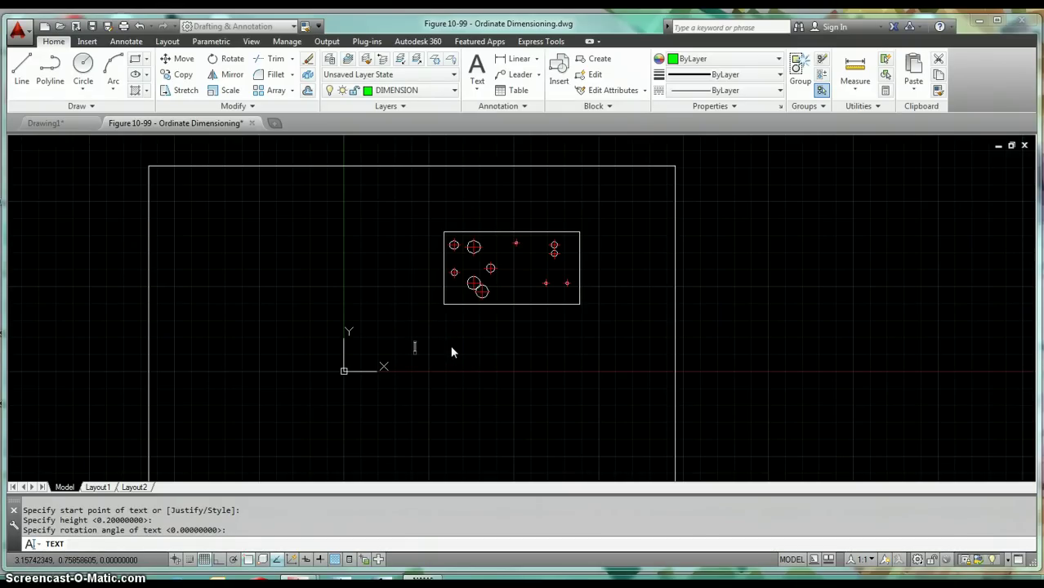
key(Caps_Lock)
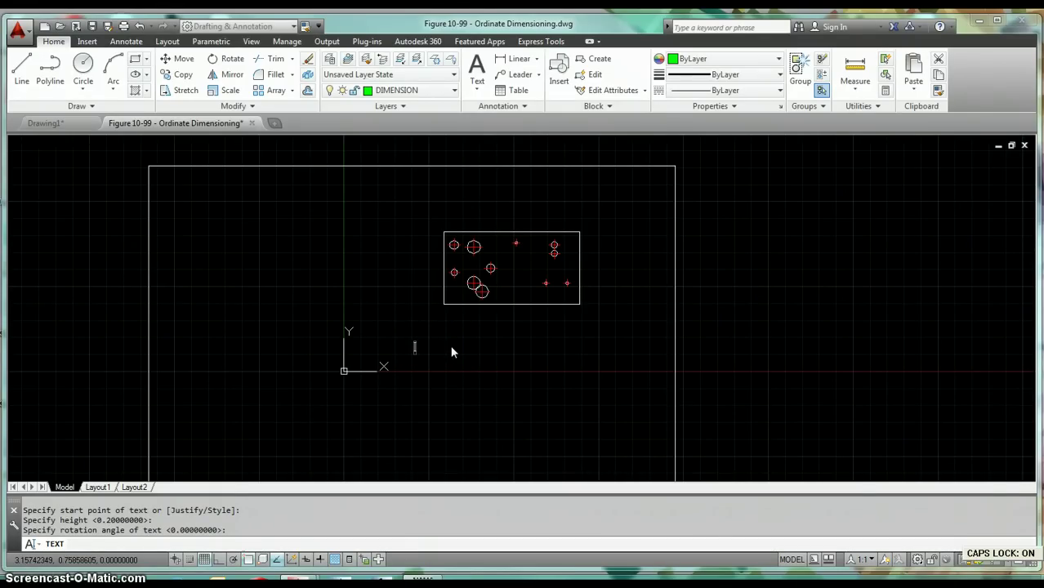
text(FIGURE 10-99 ON PAGE 399)
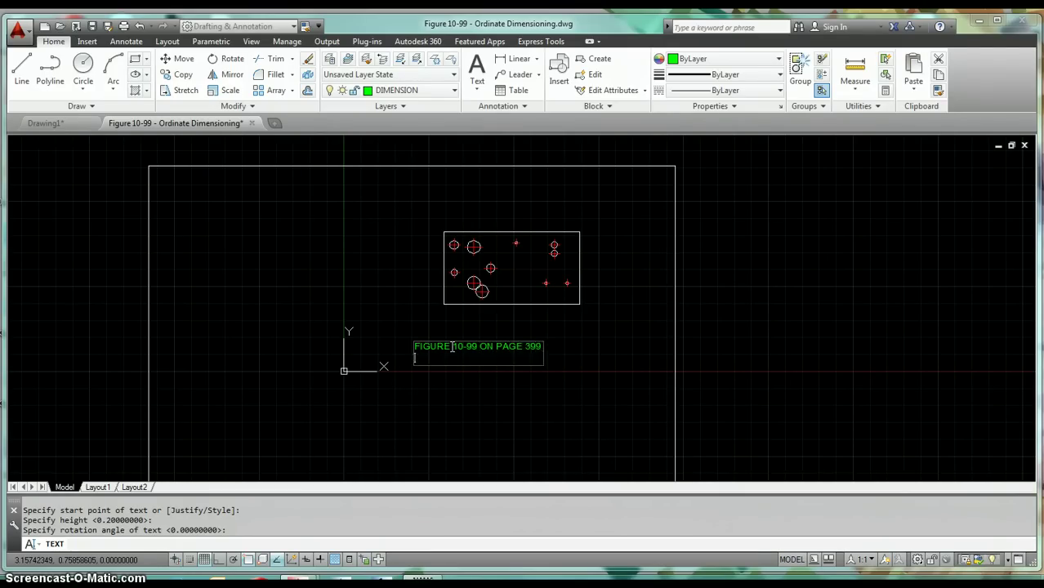
key(Return)
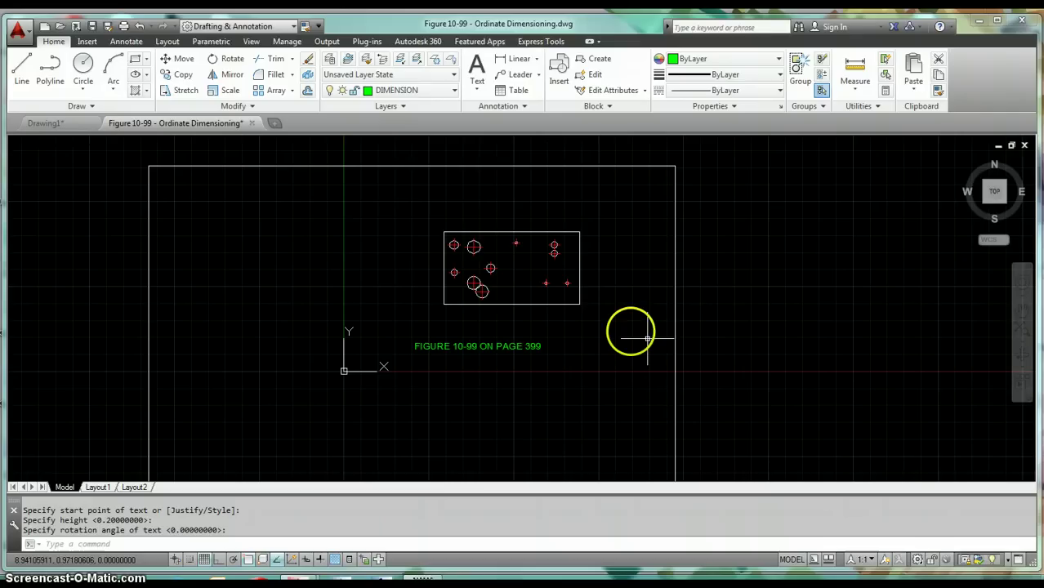
Step: Erase the 'FIGURE 10-99 ON PAGE 399' note
scroll(626, 331, up, 2)
middle_drag(627, 331, 627, 360)
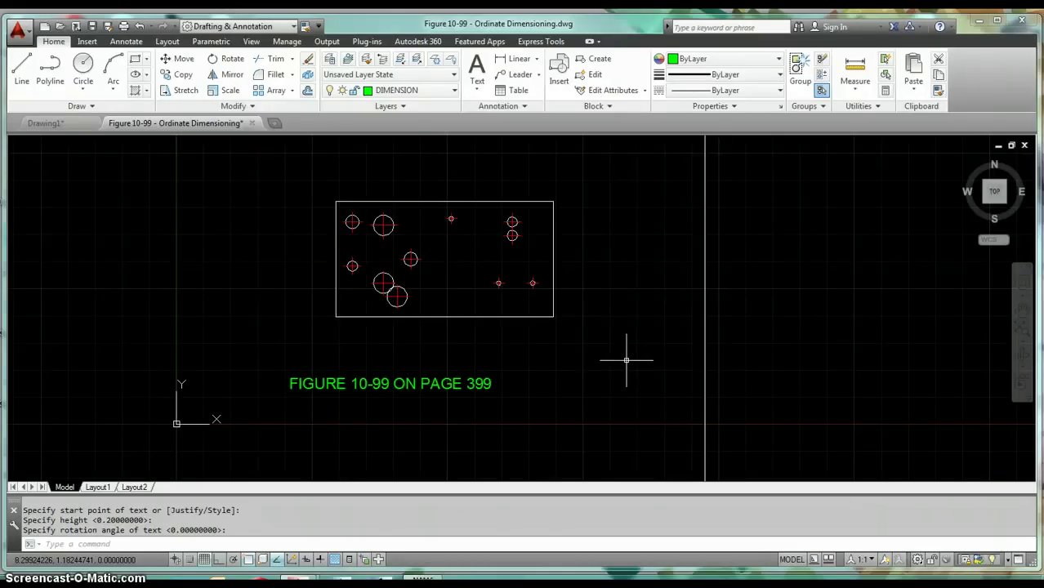
click(592, 363)
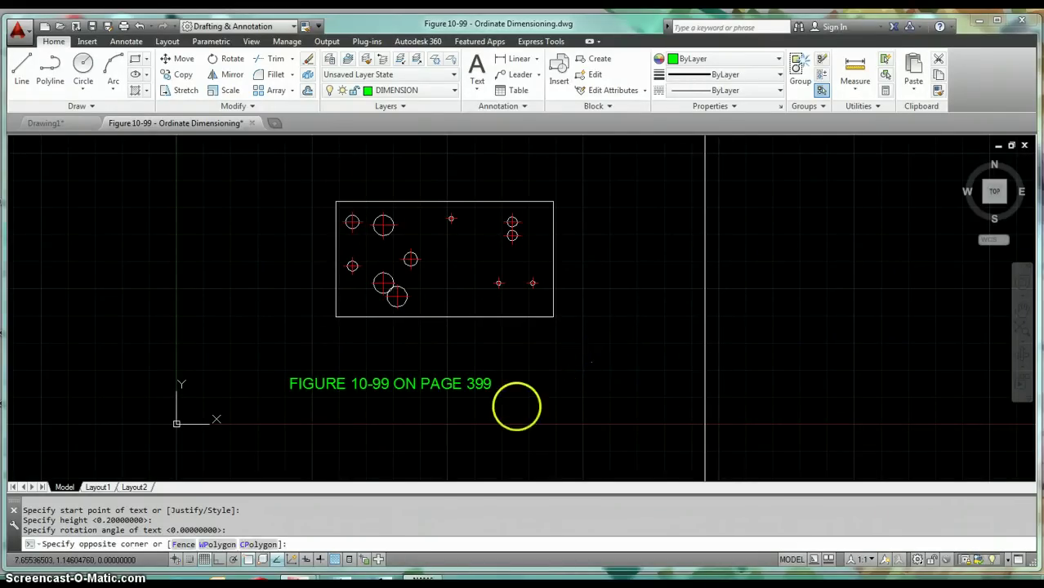
click(468, 407)
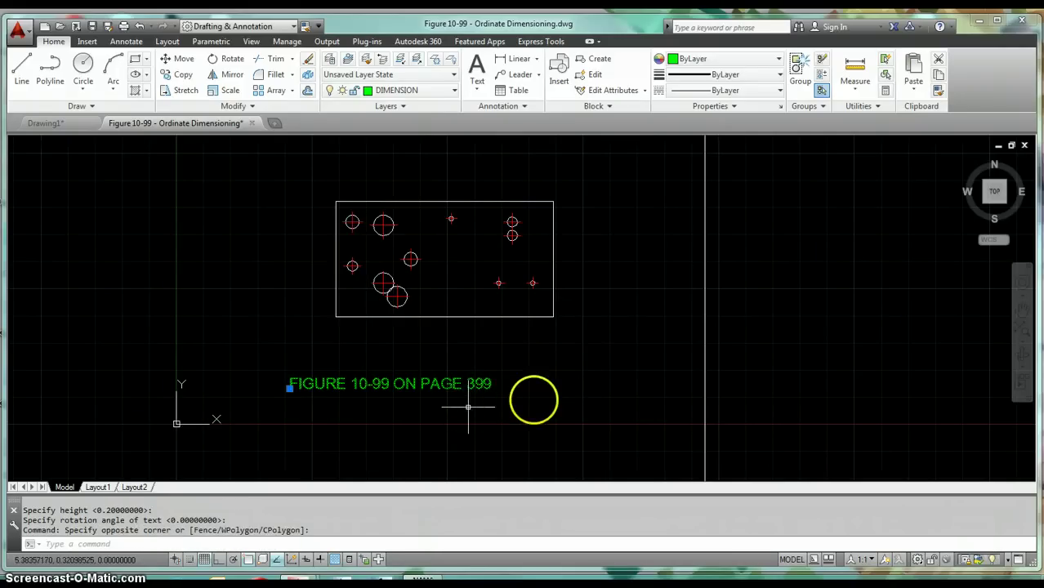
text(e)
key(Return)
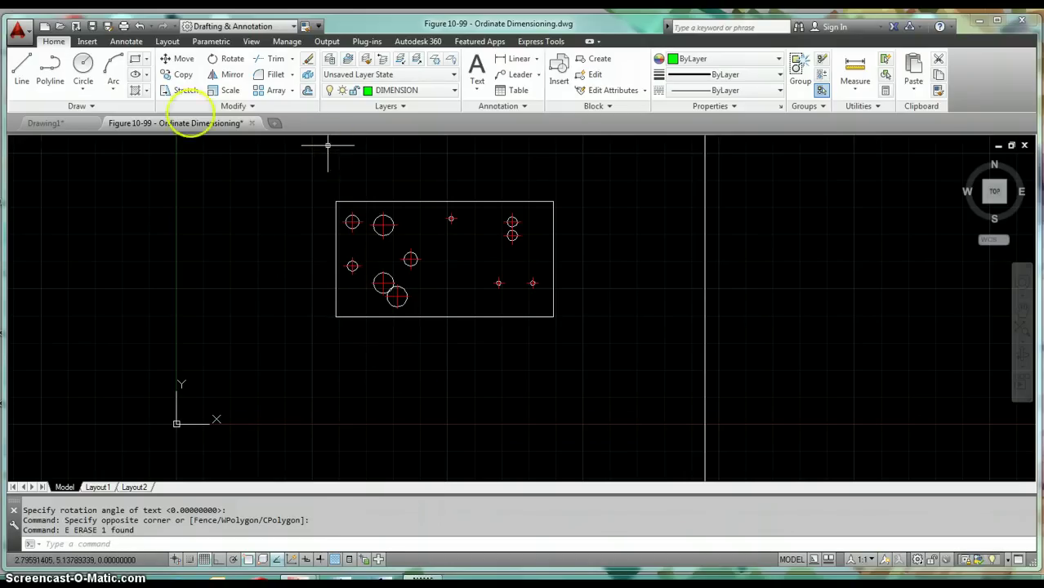
Step: Add ordinate dimensions 2.95 below and 1.98 left of the plate's lower-left corner at 1:1 scale
click(538, 61)
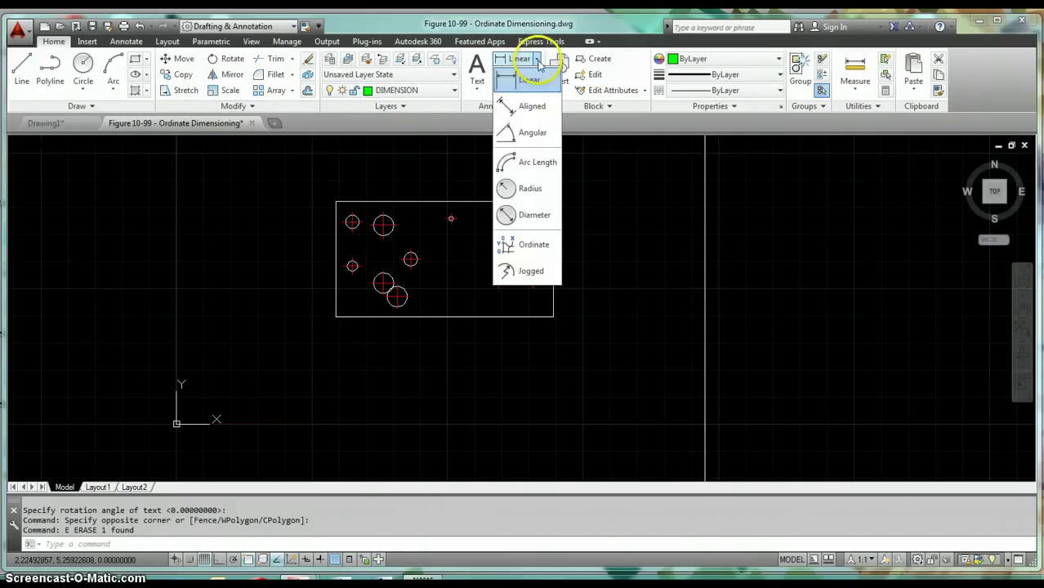
click(523, 244)
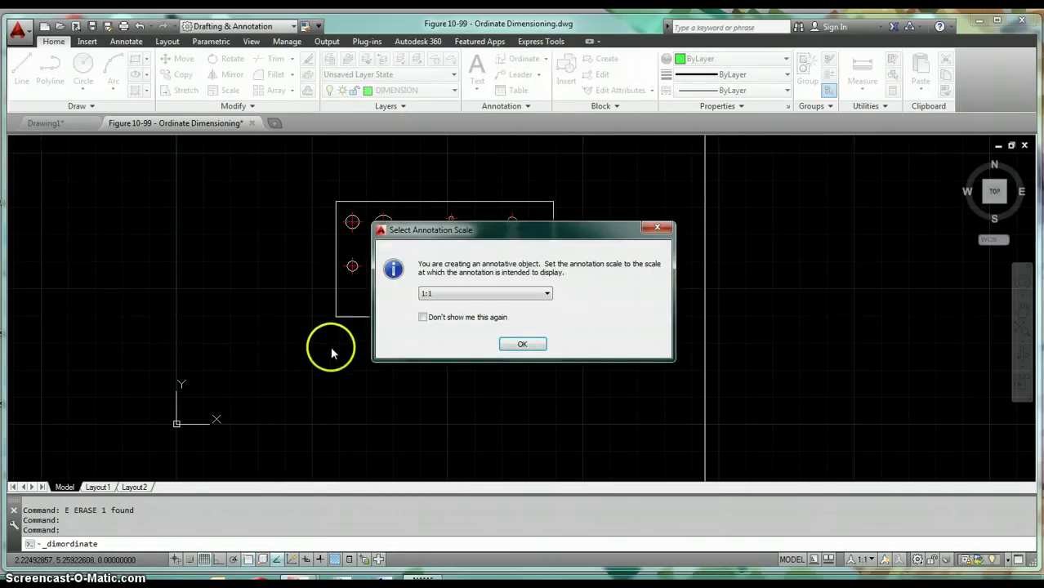
click(520, 344)
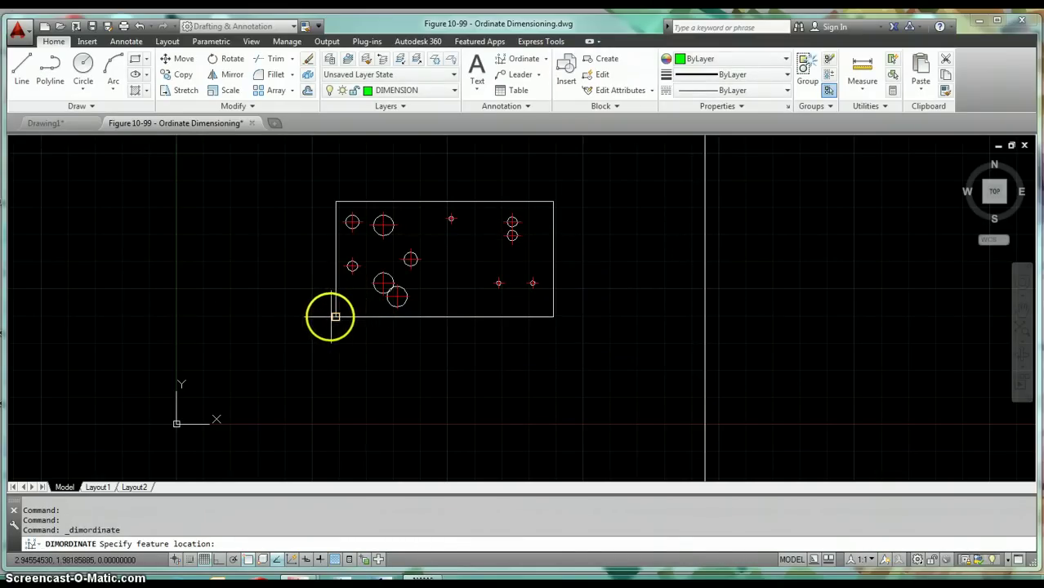
click(335, 317)
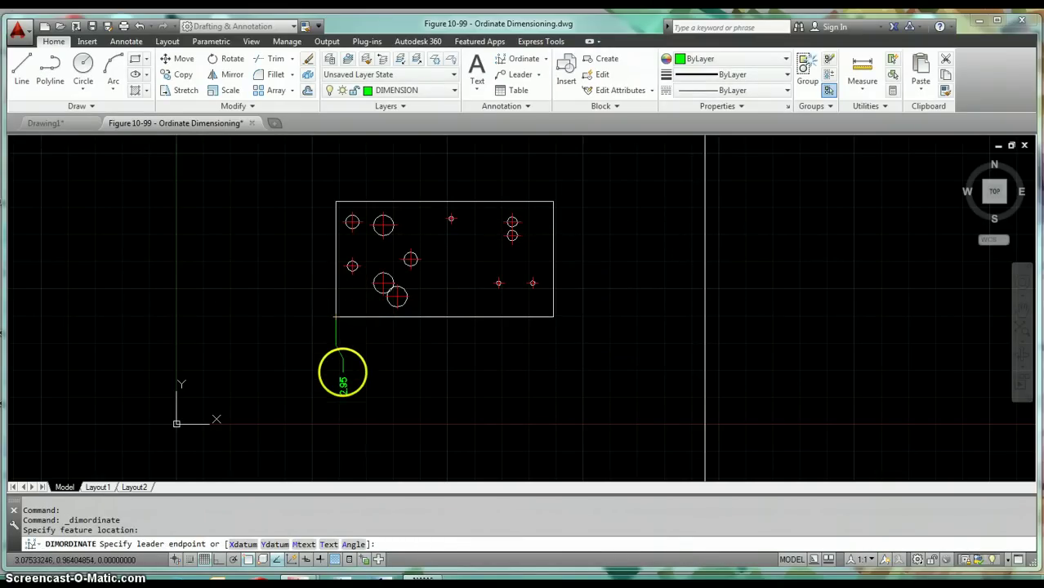
click(340, 369)
scroll(350, 380, up, 4)
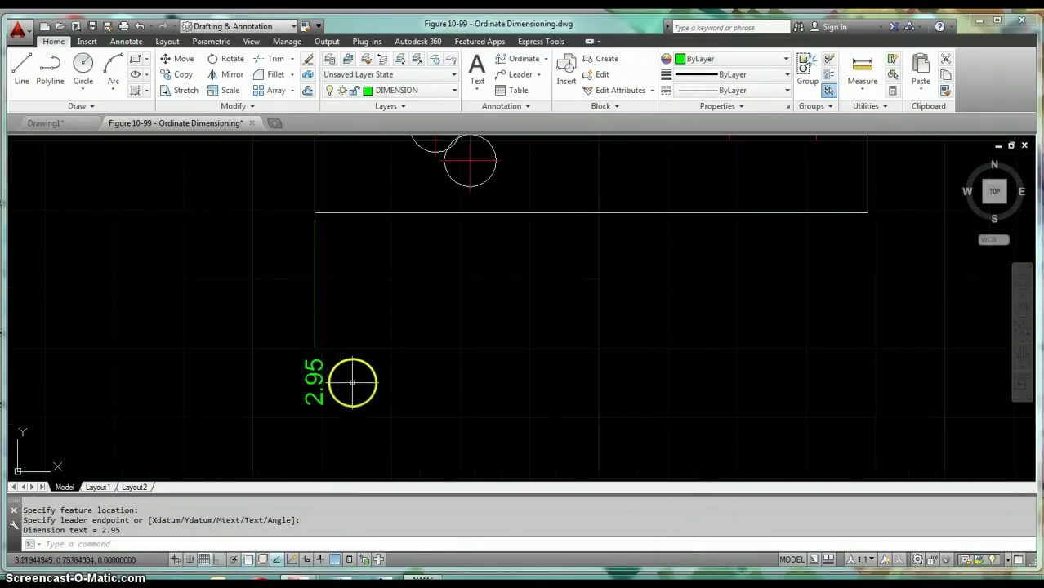
middle_drag(352, 382, 404, 349)
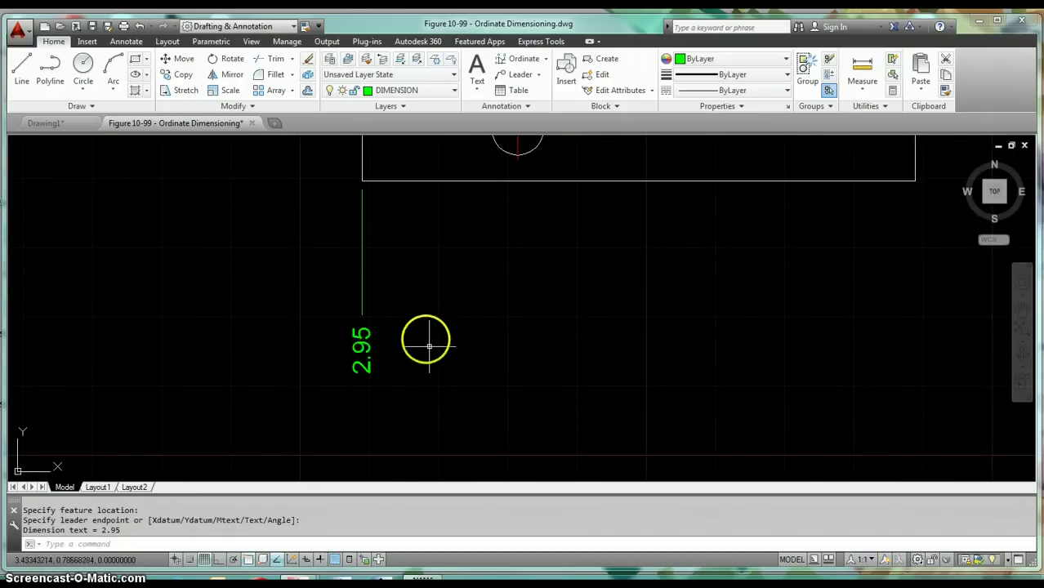
key(Return)
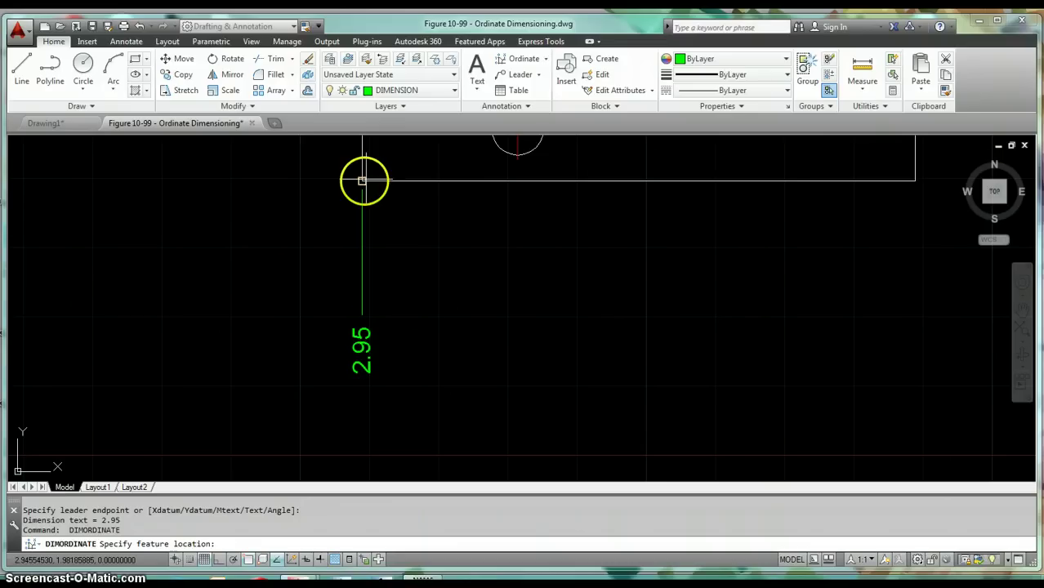
click(362, 180)
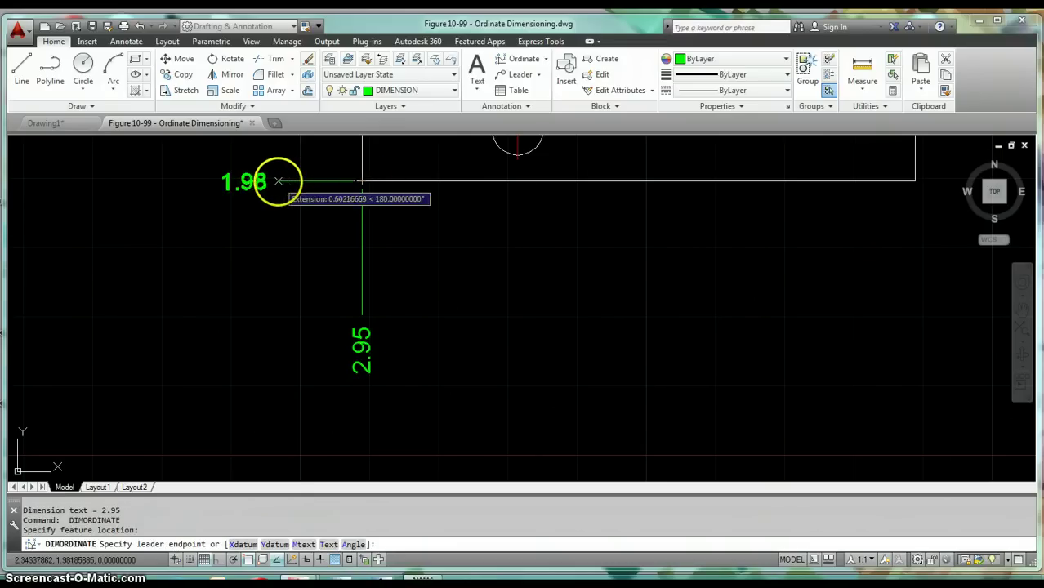
click(278, 182)
scroll(362, 351, down, 2)
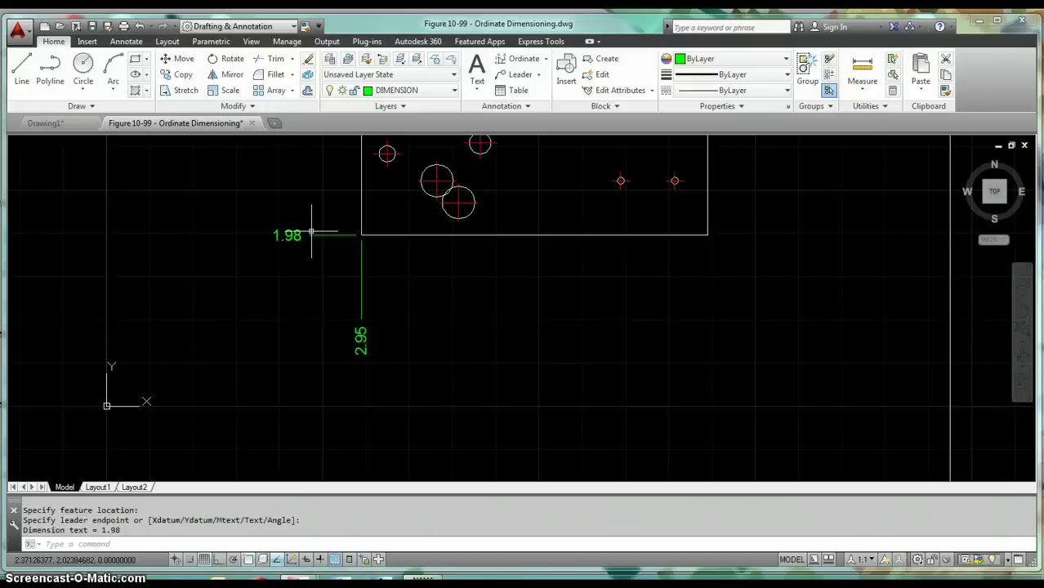
Step: Erase the 1.98 and 2.95 trial ordinate dimensions
text(e)
key(Return)
click(323, 214)
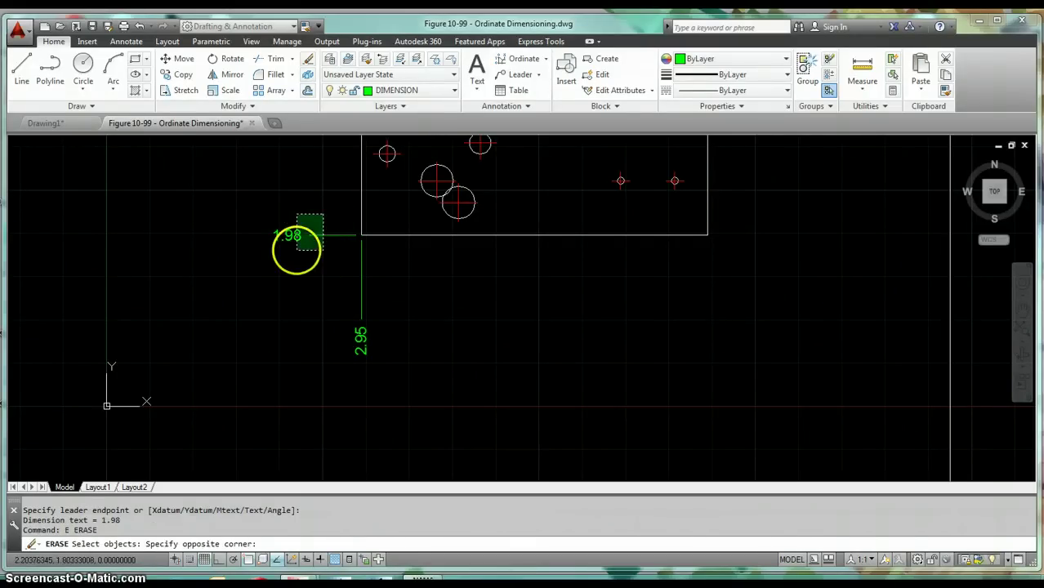
click(296, 250)
click(407, 276)
click(325, 320)
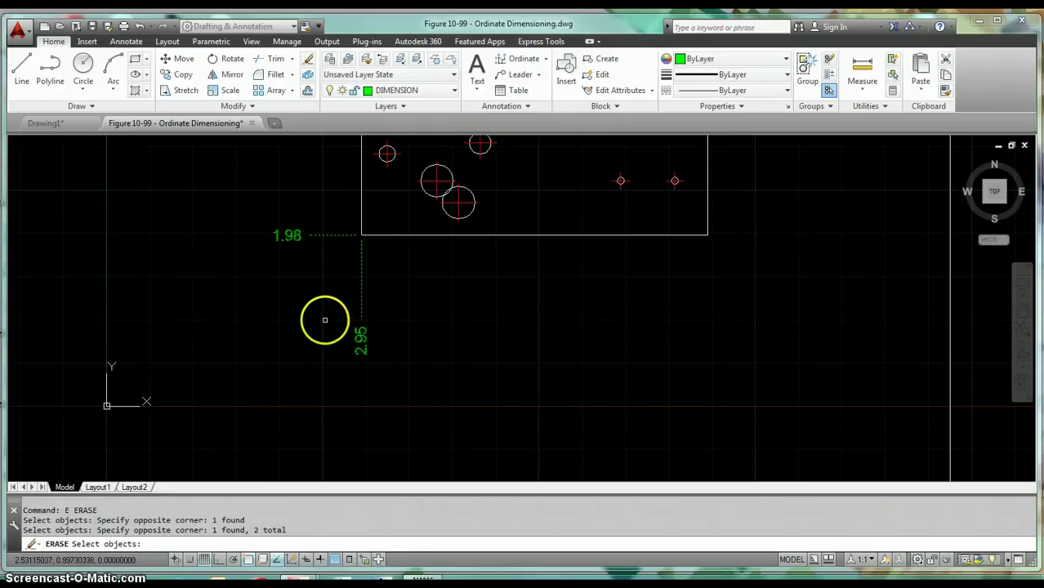
key(Return)
Step: Move the plate and holes from its lower-left corner to point 0,0
scroll(380, 338, down, 4)
middle_drag(380, 338, 377, 363)
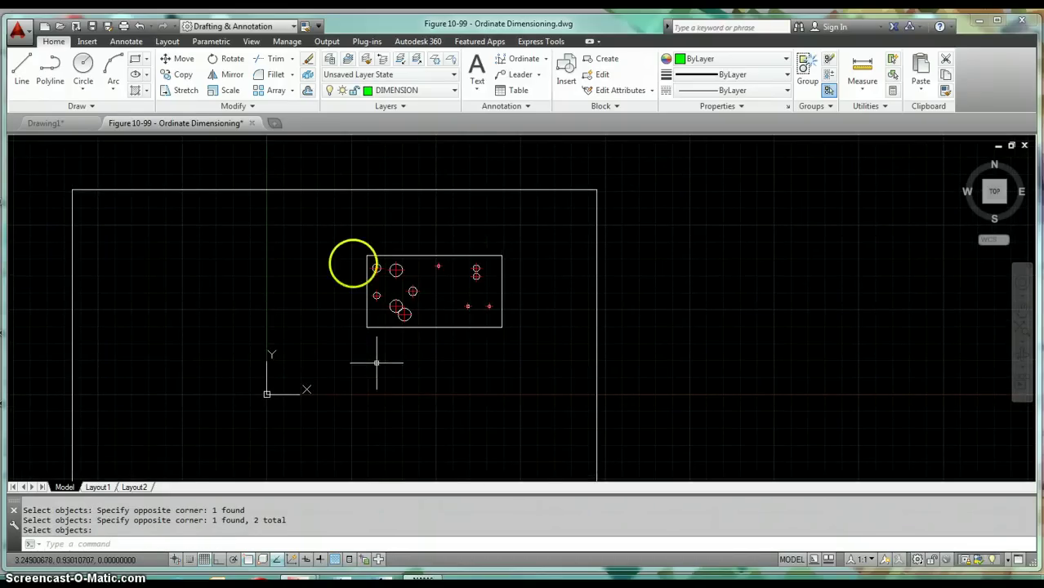
text(m)
key(Return)
click(336, 229)
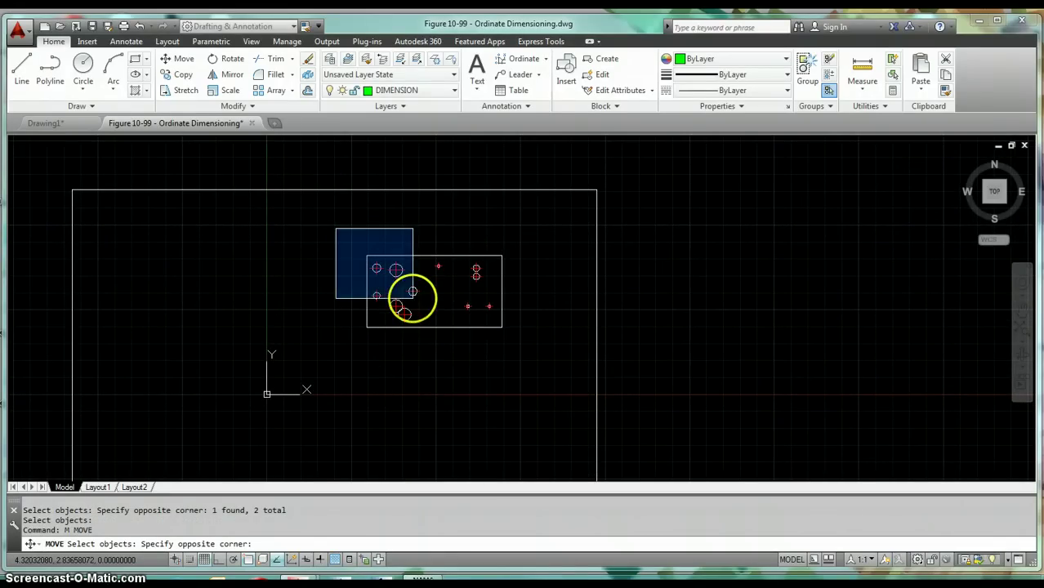
click(541, 356)
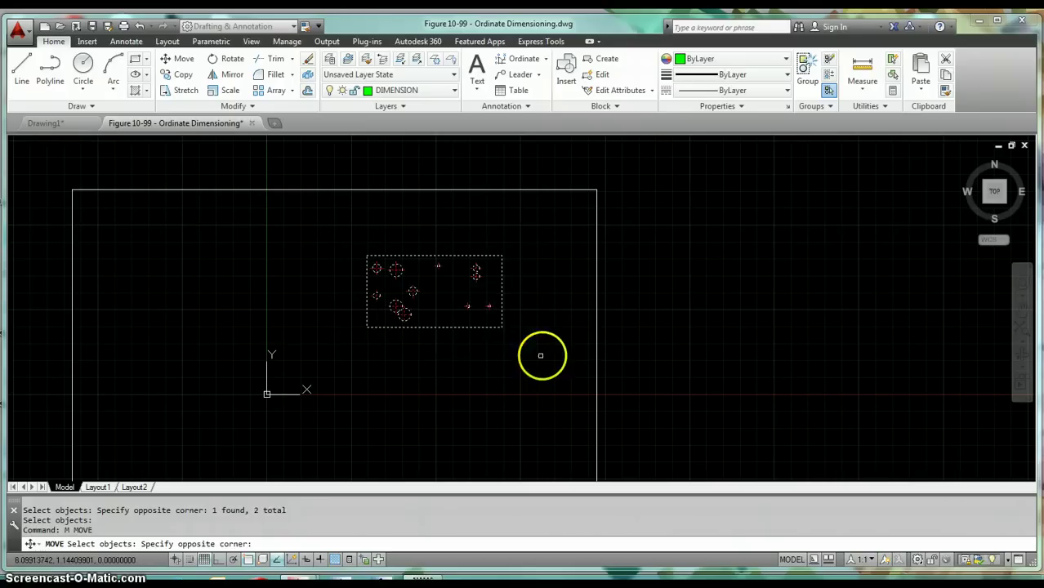
key(Return)
scroll(387, 335, up, 2)
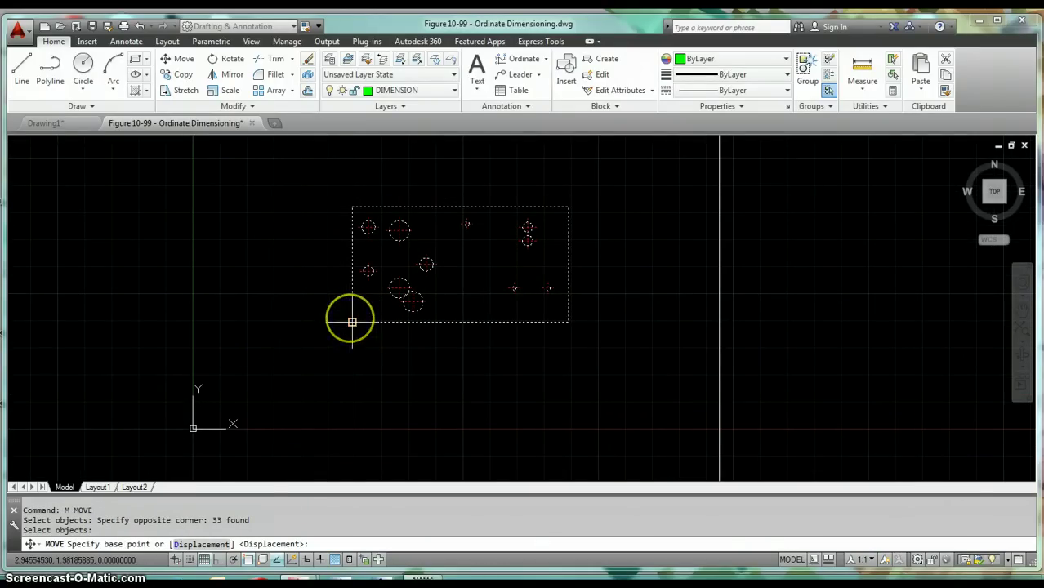
click(351, 322)
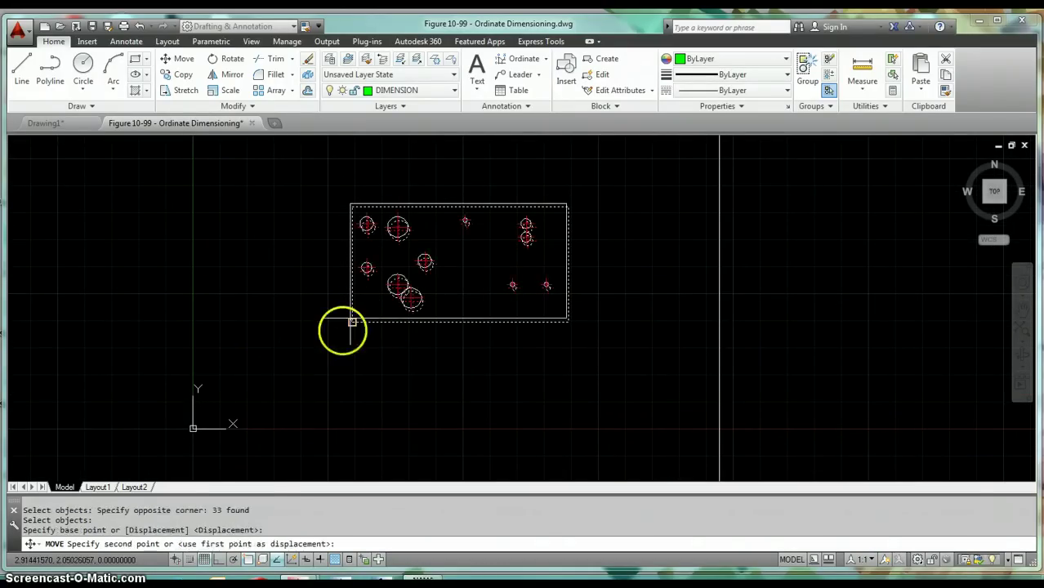
text(0)
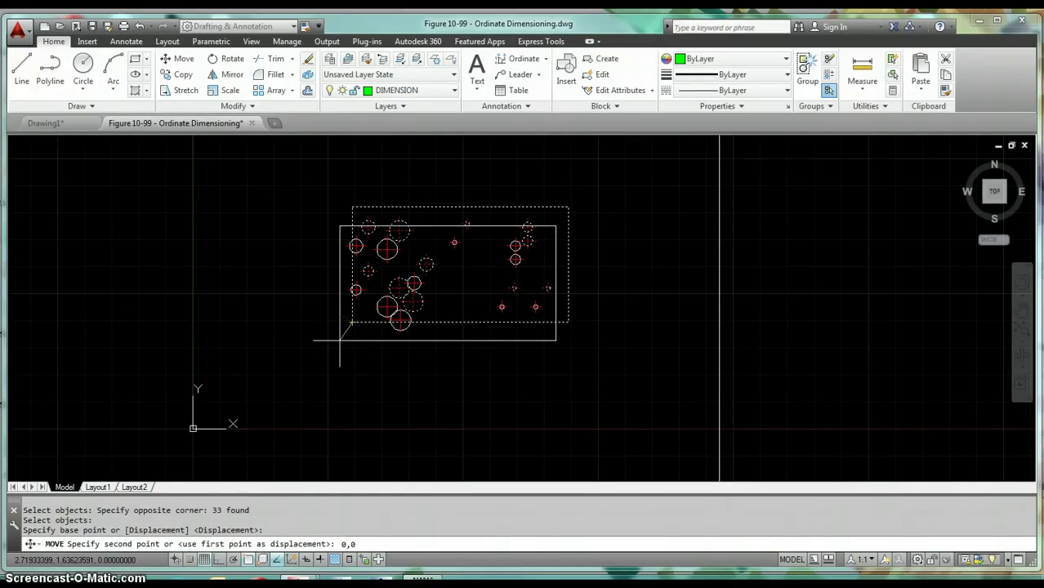
text(,0)
key(Return)
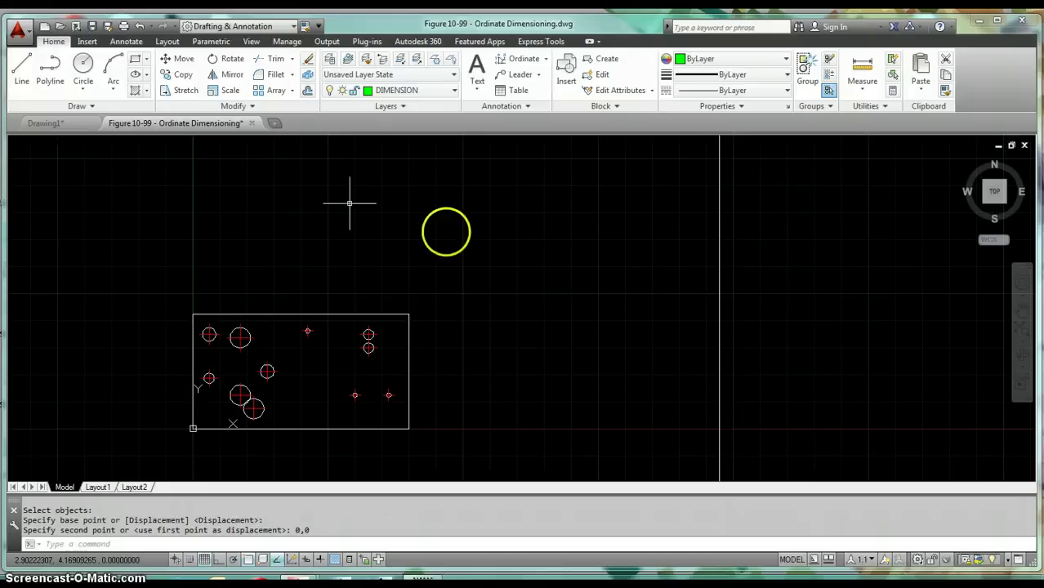
Step: Place a .00 ordinate dimension at the plate's lower-left corner with its leader ending .625 below
click(547, 60)
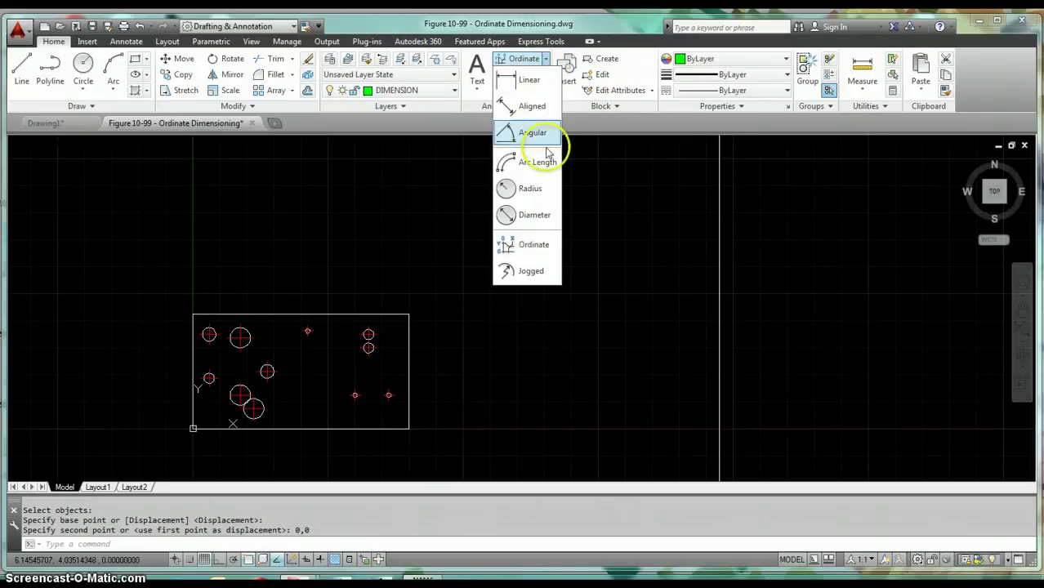
click(537, 252)
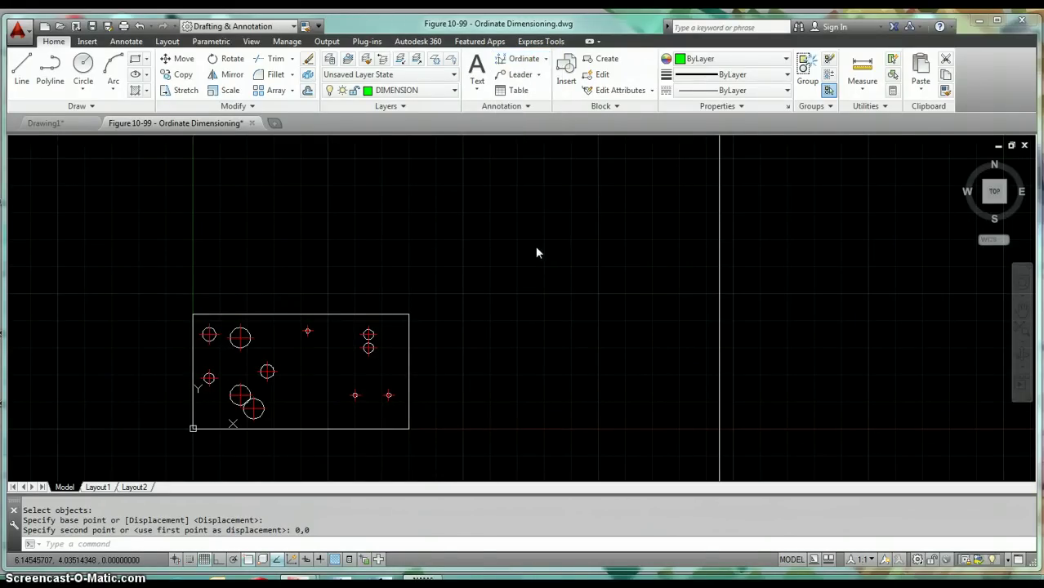
middle_drag(457, 356, 501, 298)
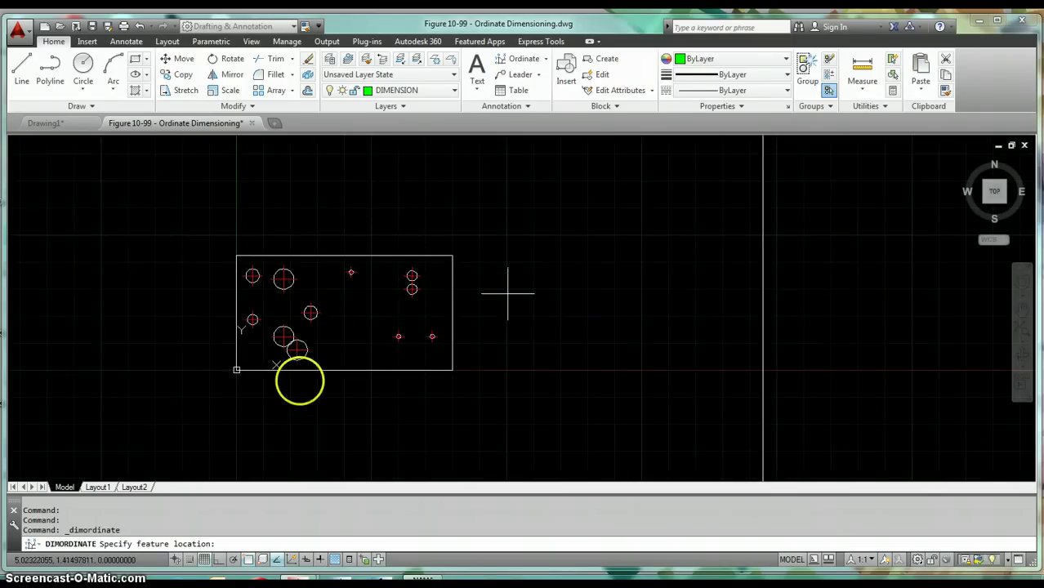
scroll(300, 381, up, 4)
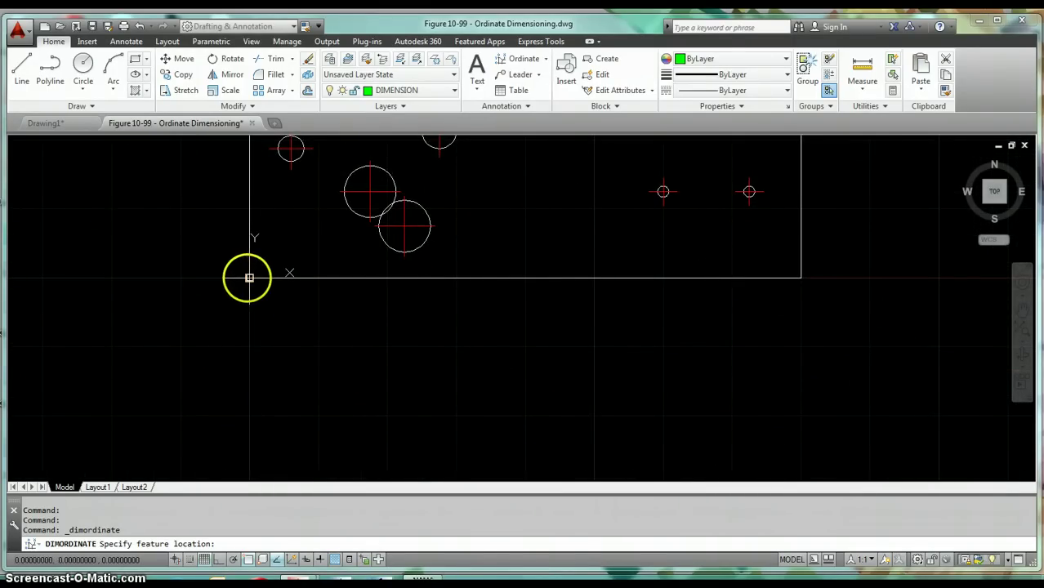
click(249, 278)
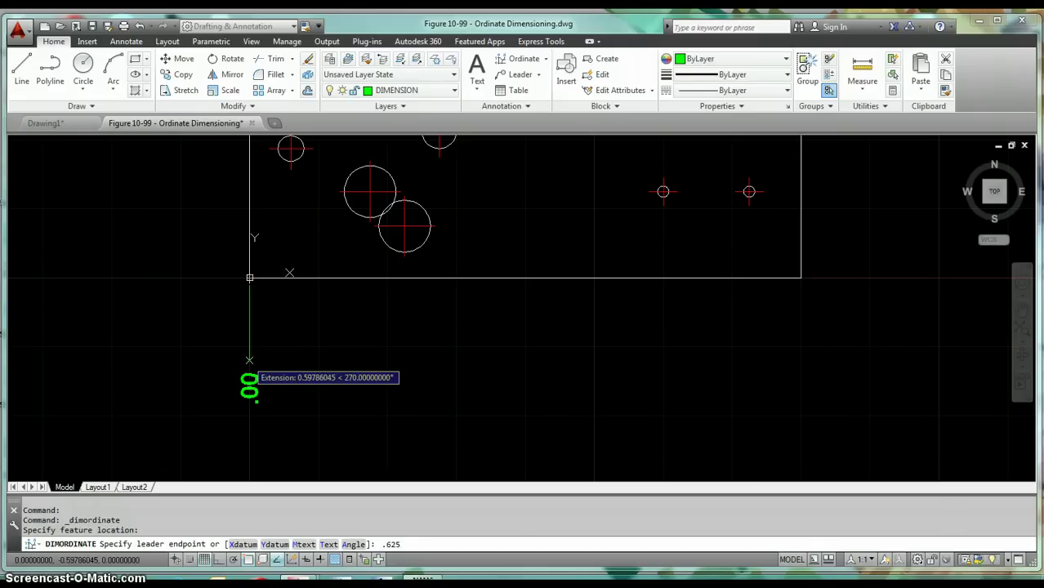
key(Return)
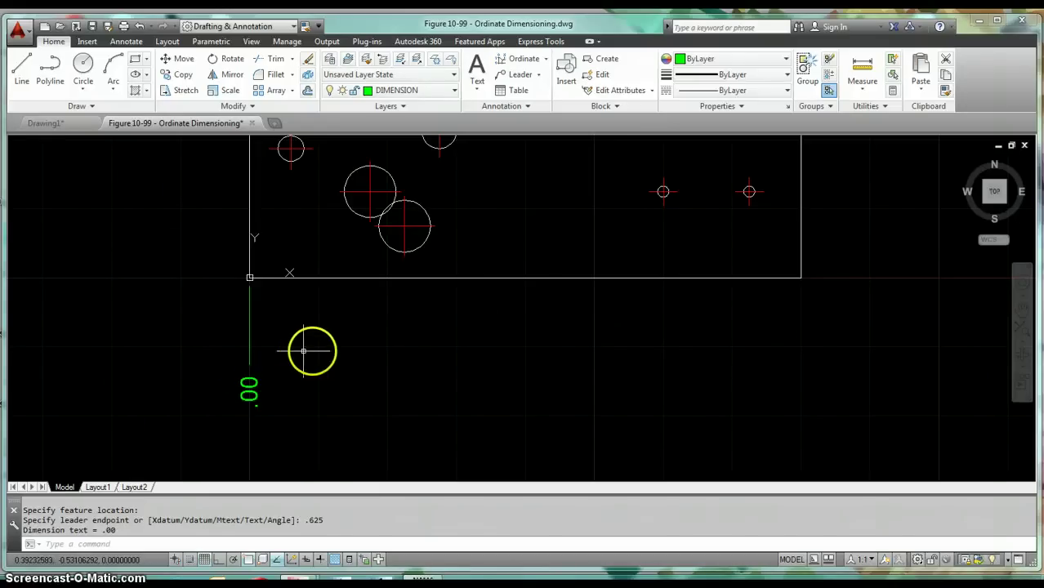
key(Return)
scroll(309, 344, down, 3)
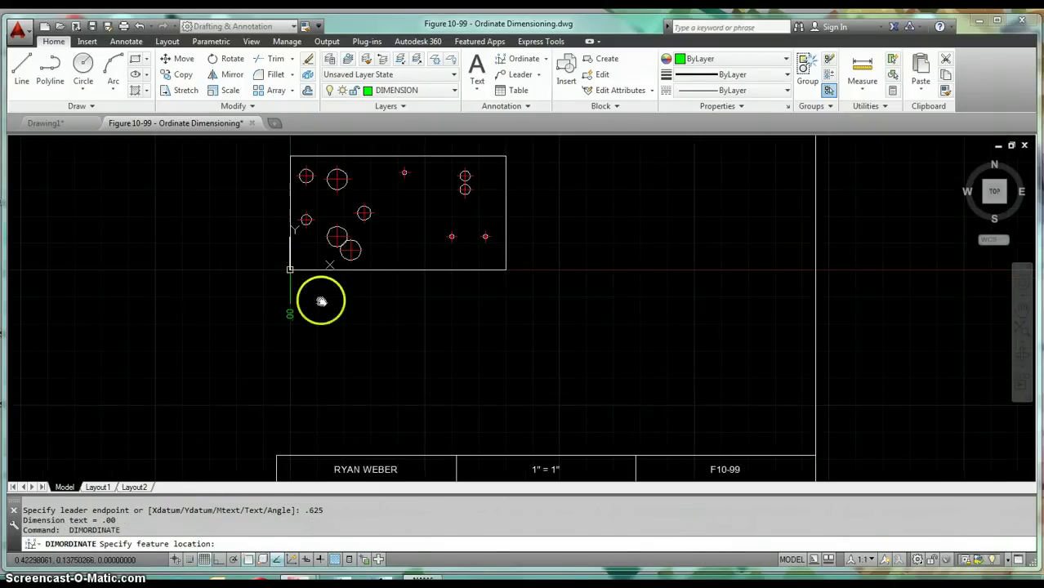
Step: With Ortho on, add ordinate dimensions .30 and .88 below the plate for the left and upper holes
scroll(319, 296, up, 4)
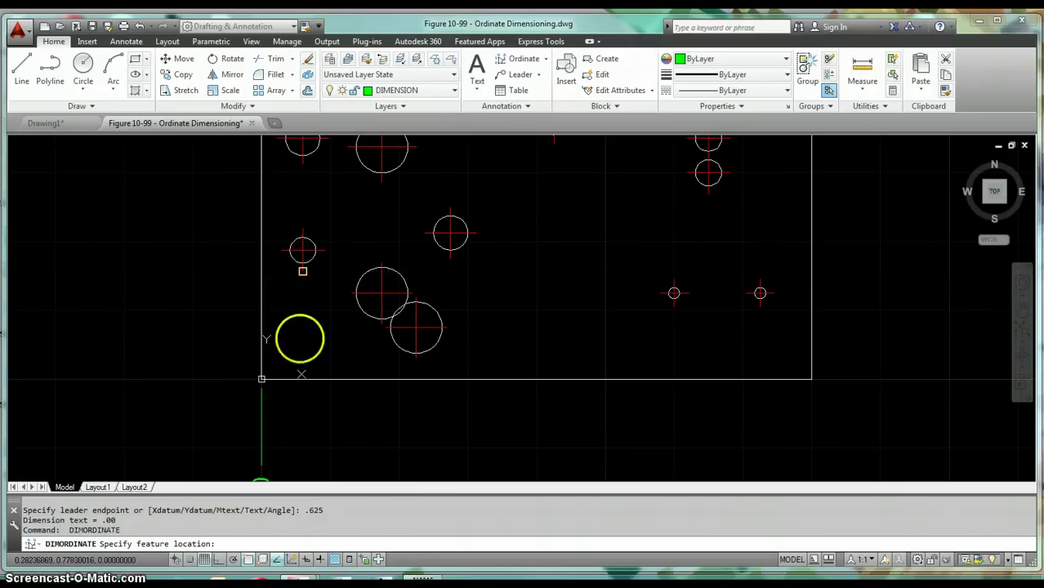
click(300, 376)
middle_drag(315, 427, 315, 363)
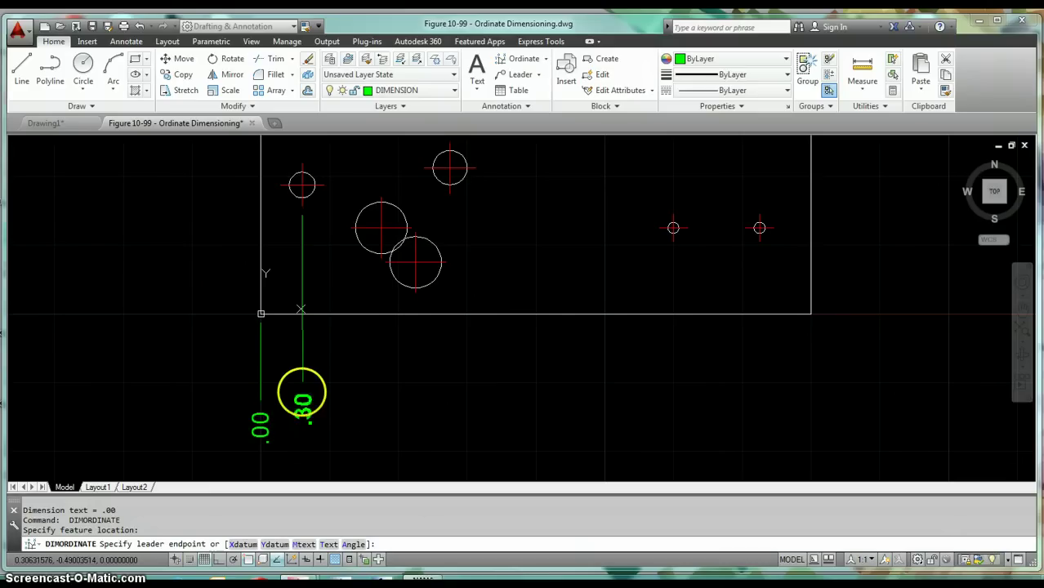
key(F8)
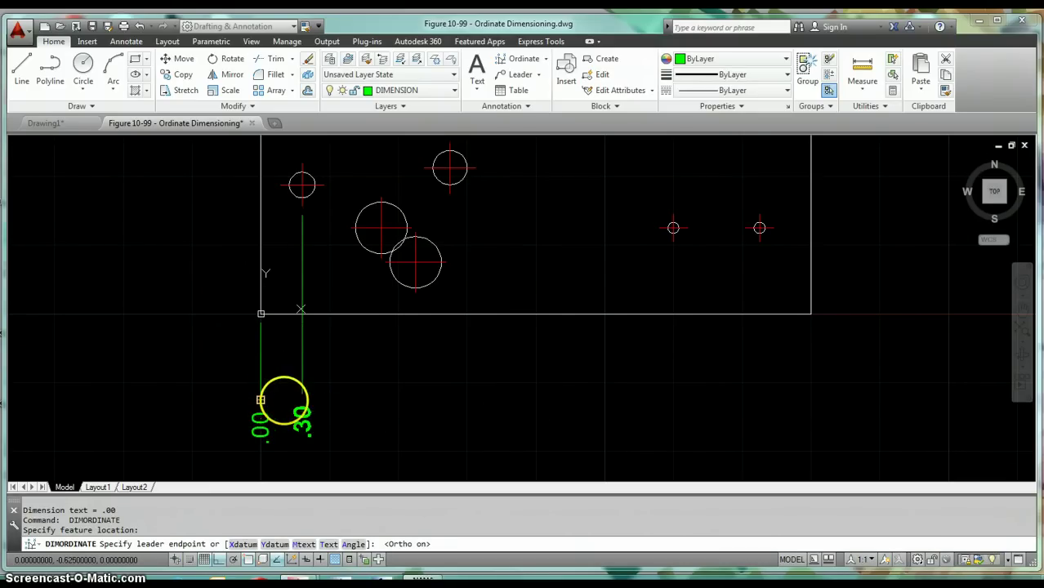
click(284, 401)
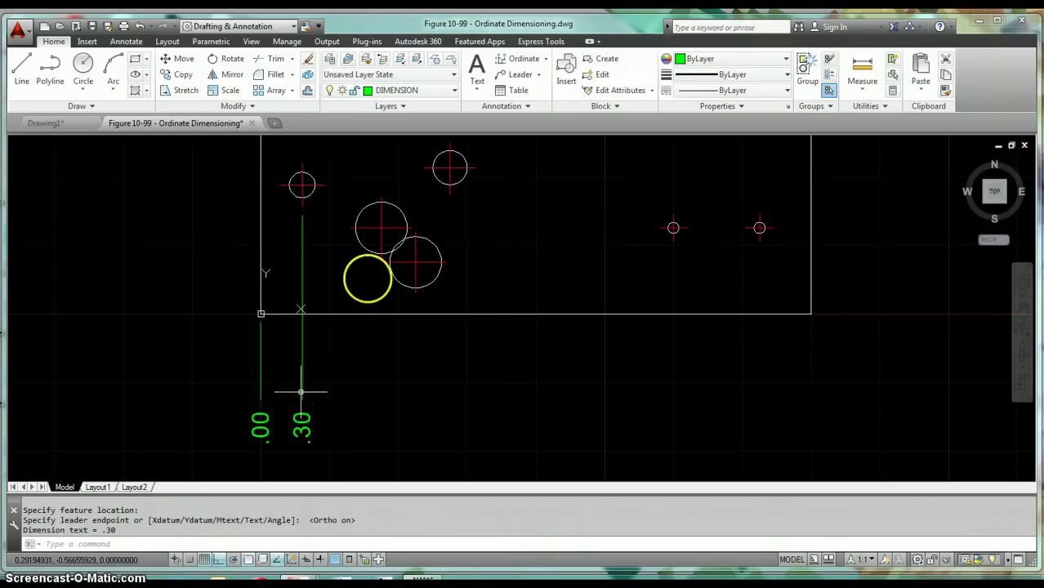
key(Return)
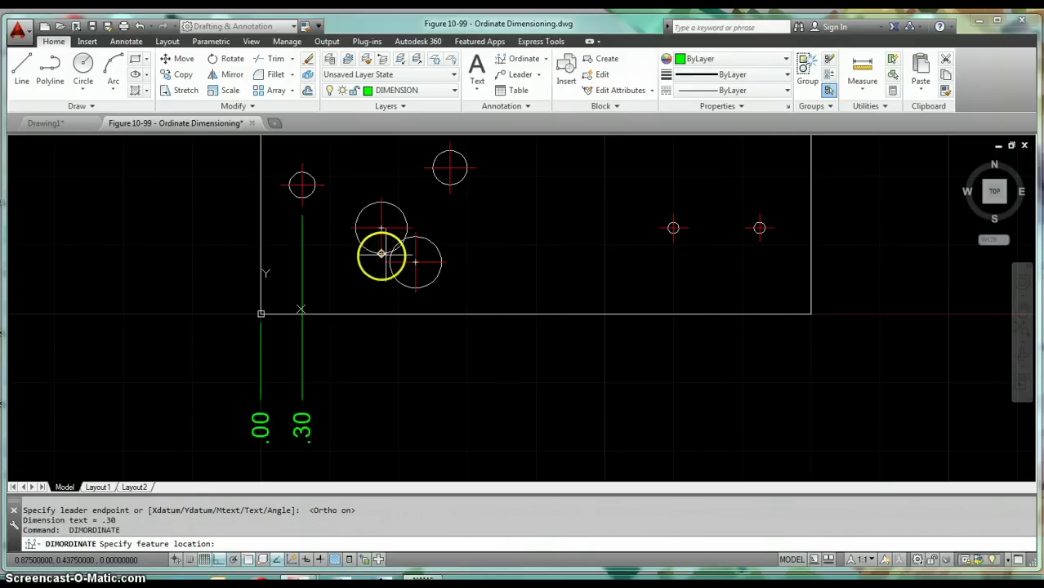
click(381, 255)
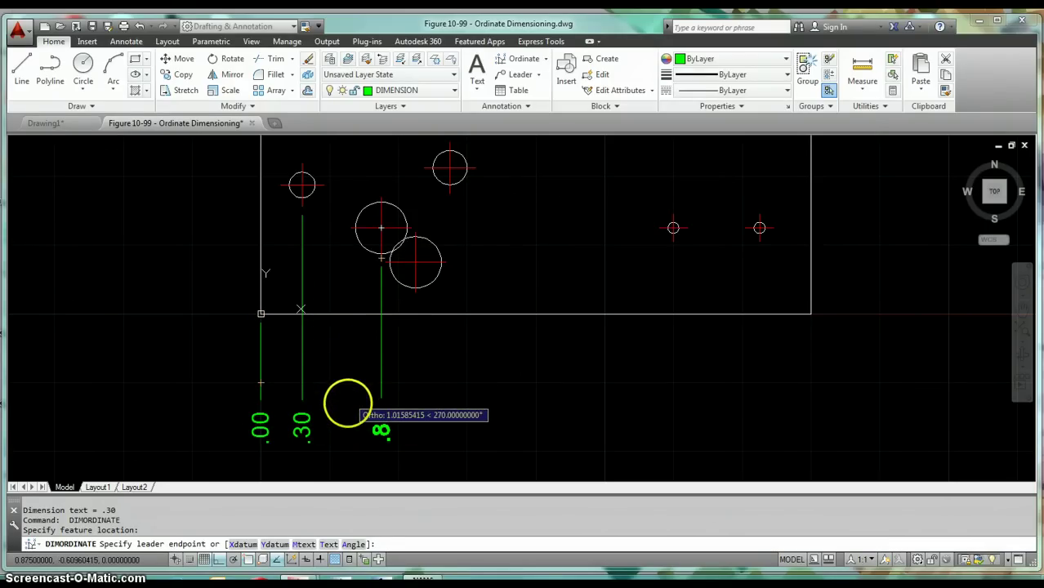
click(349, 402)
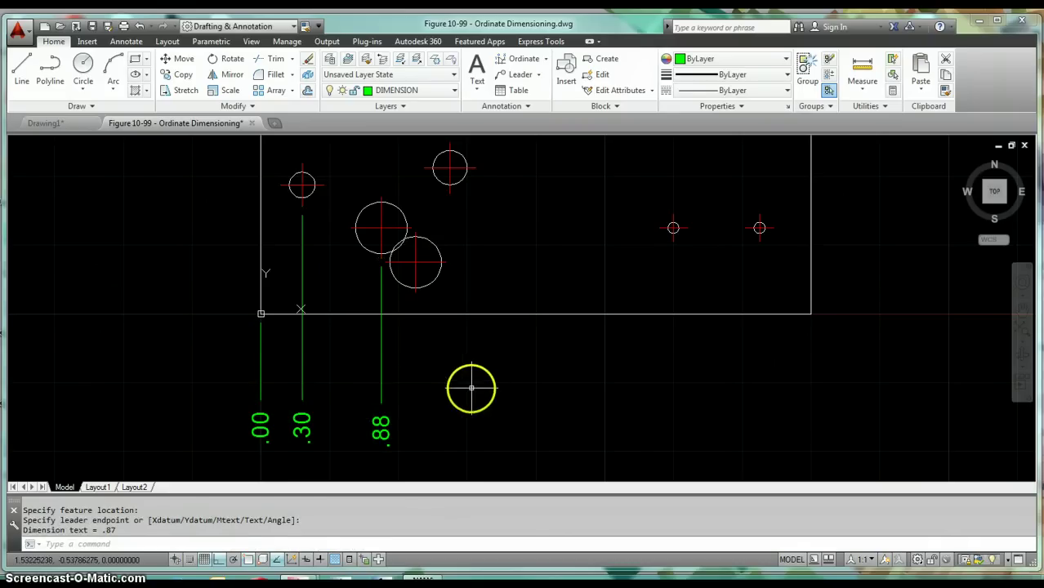
Step: Add ordinate dimensions 1.13 and 1.38 below the plate for the lower large and top holes
key(Return)
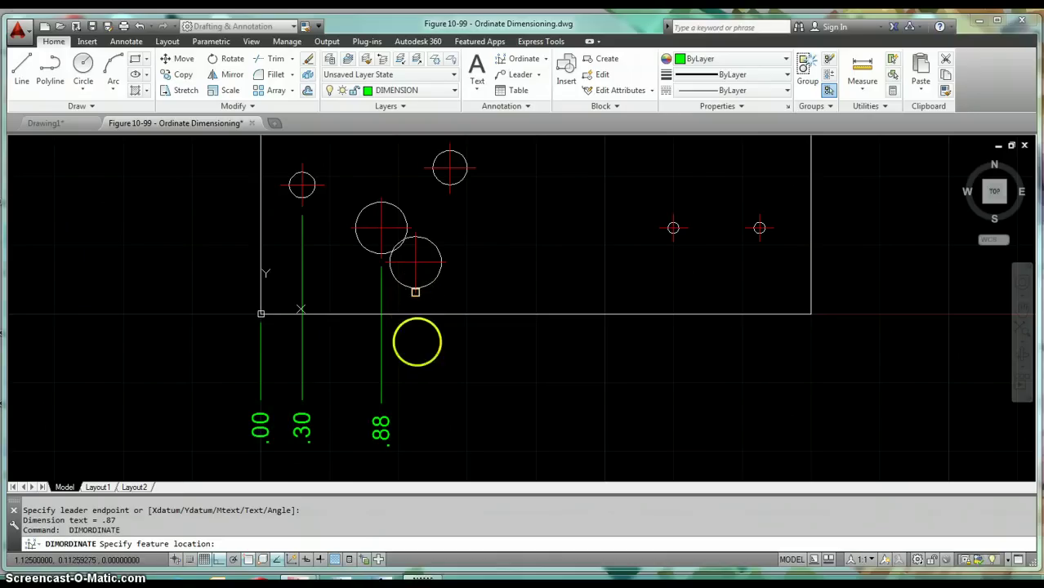
click(415, 293)
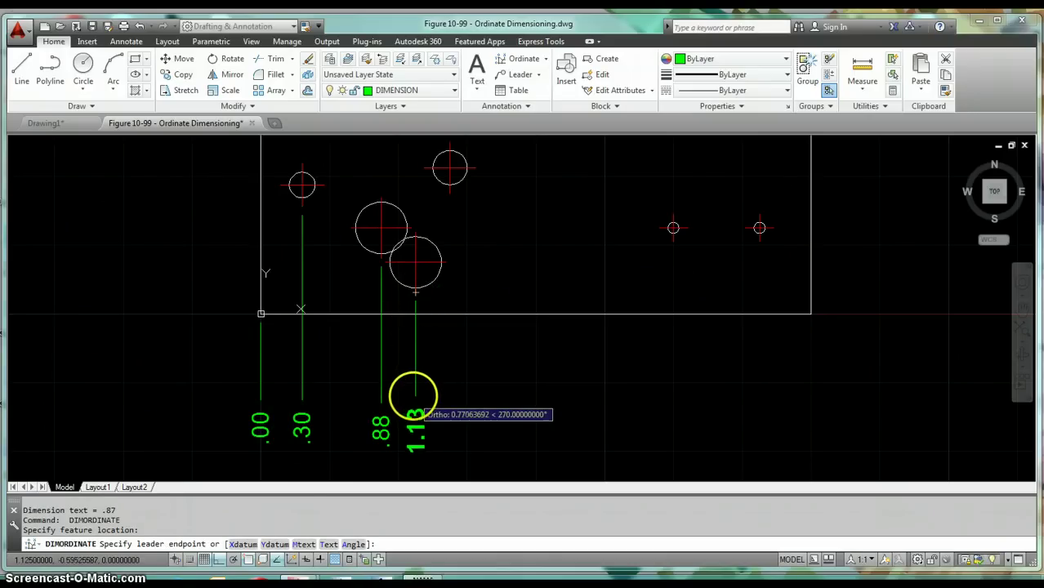
click(415, 406)
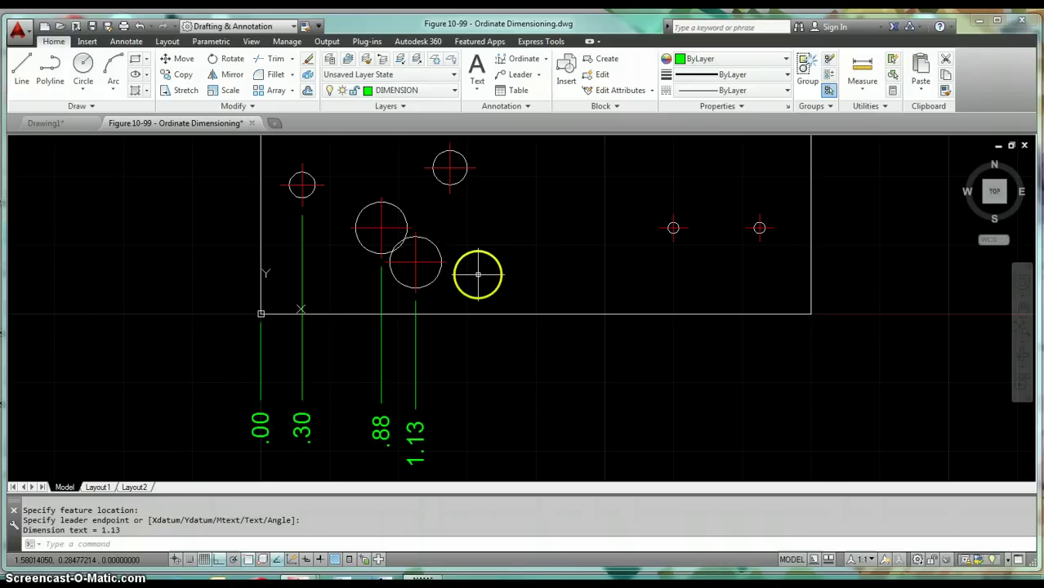
key(Return)
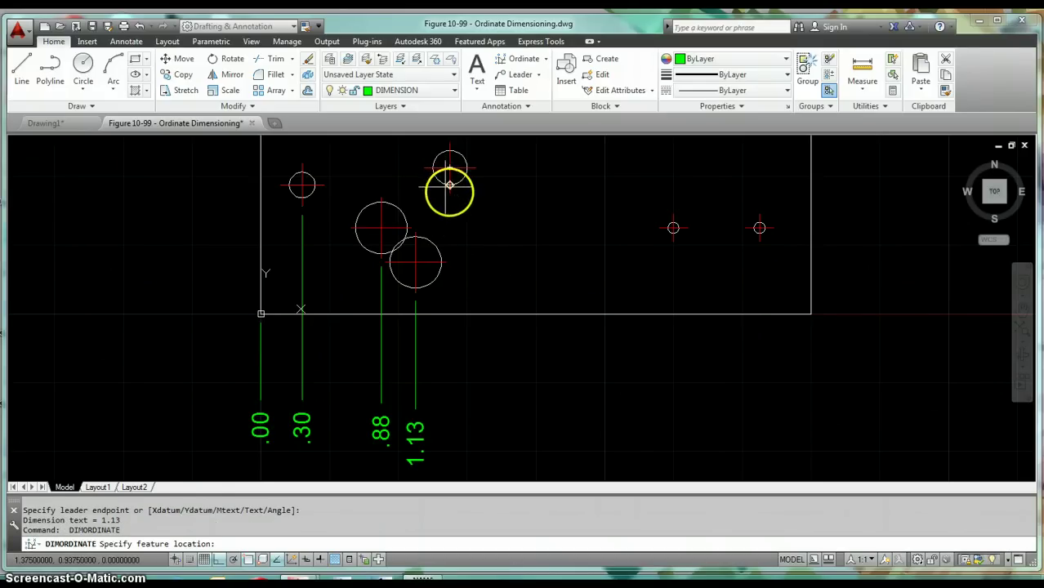
click(450, 193)
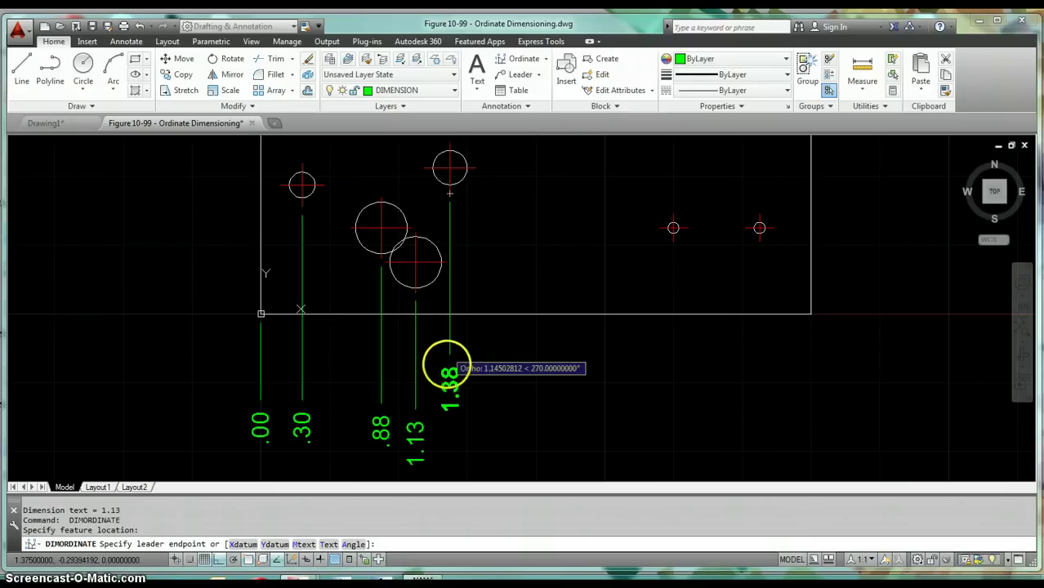
click(448, 407)
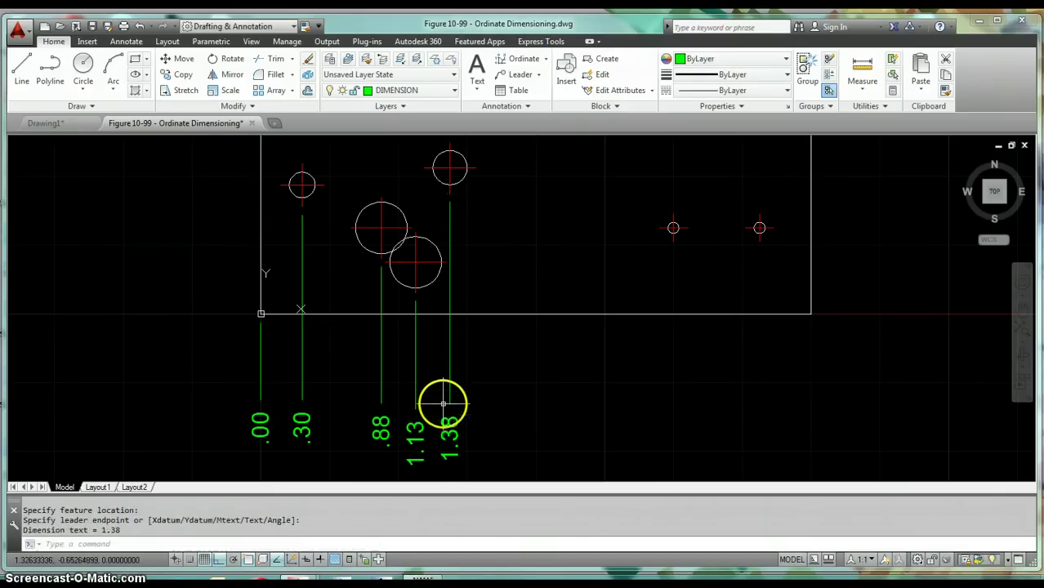
scroll(519, 386, down, 4)
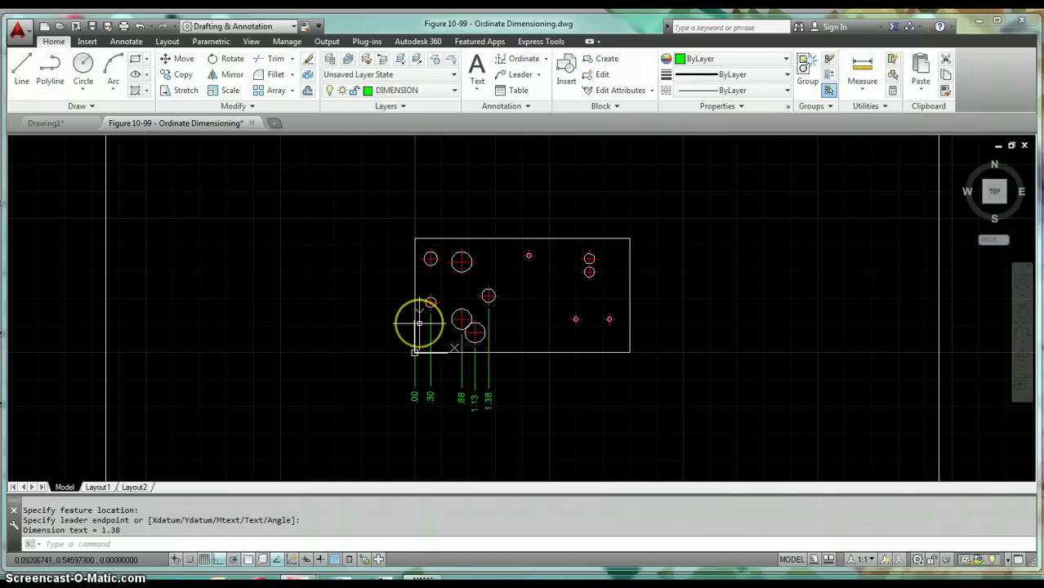
scroll(388, 368, up, 2)
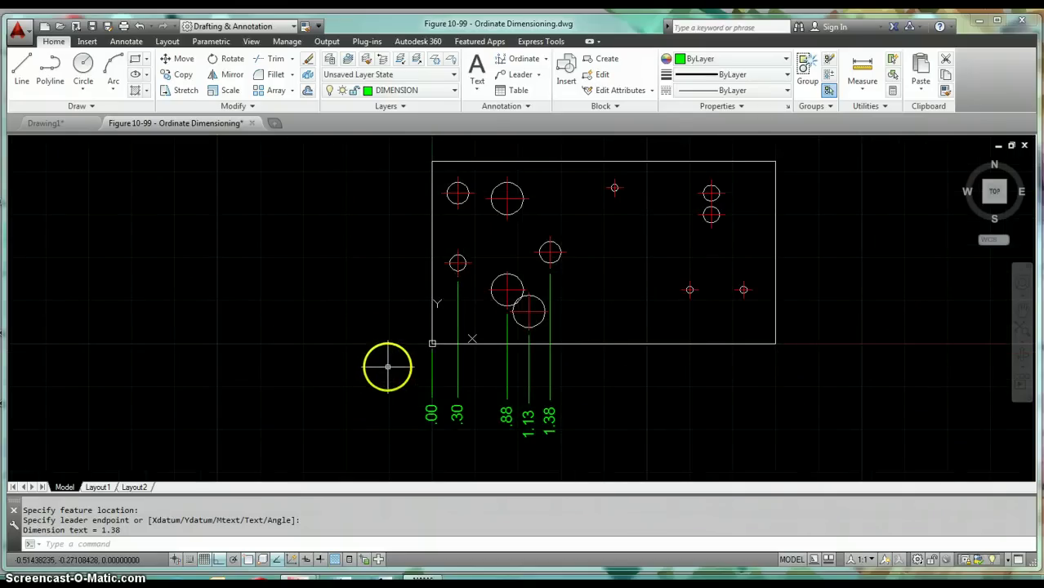
Step: Add Y-ordinate dimensions .00 (leader length .625) and .38 on the plate's left side
scroll(388, 367, up, 2)
key(Return)
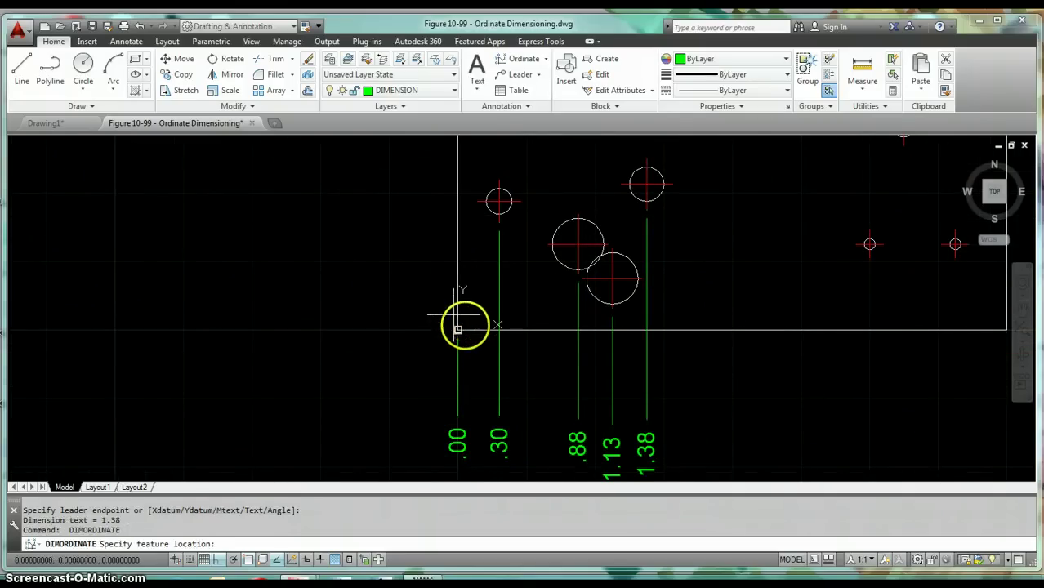
click(457, 329)
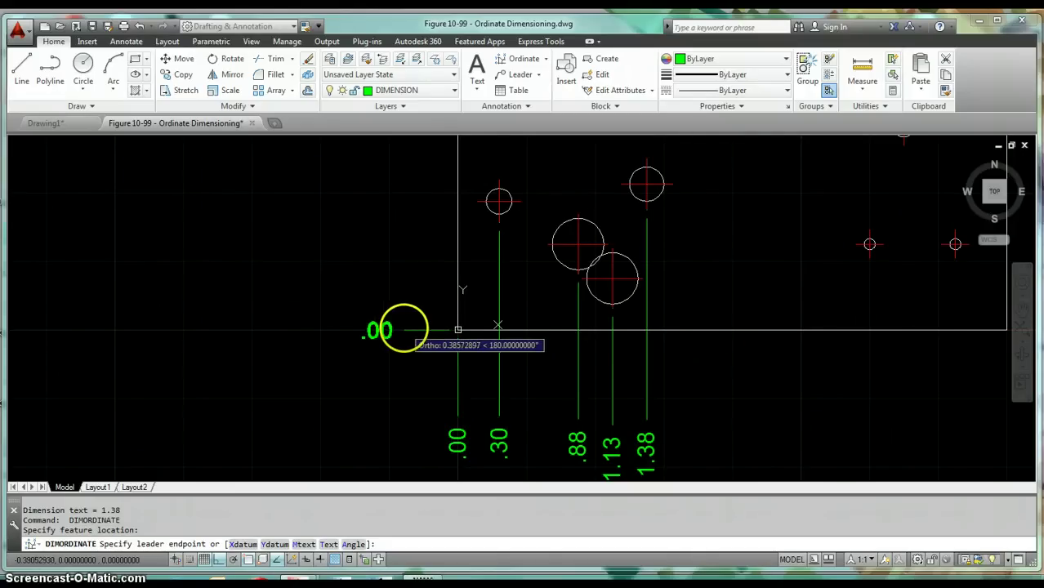
text(.62)
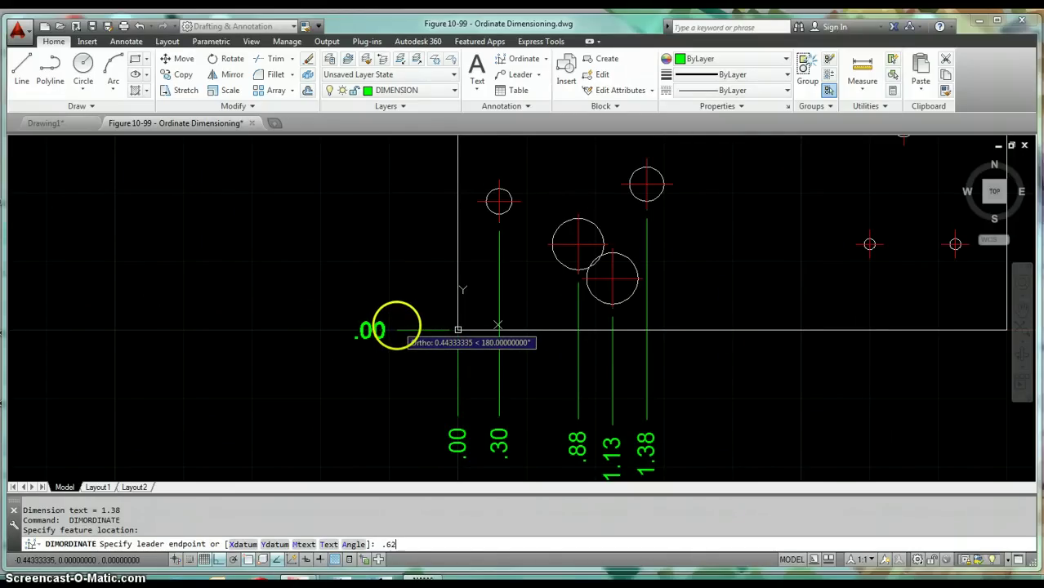
text(5)
key(Return)
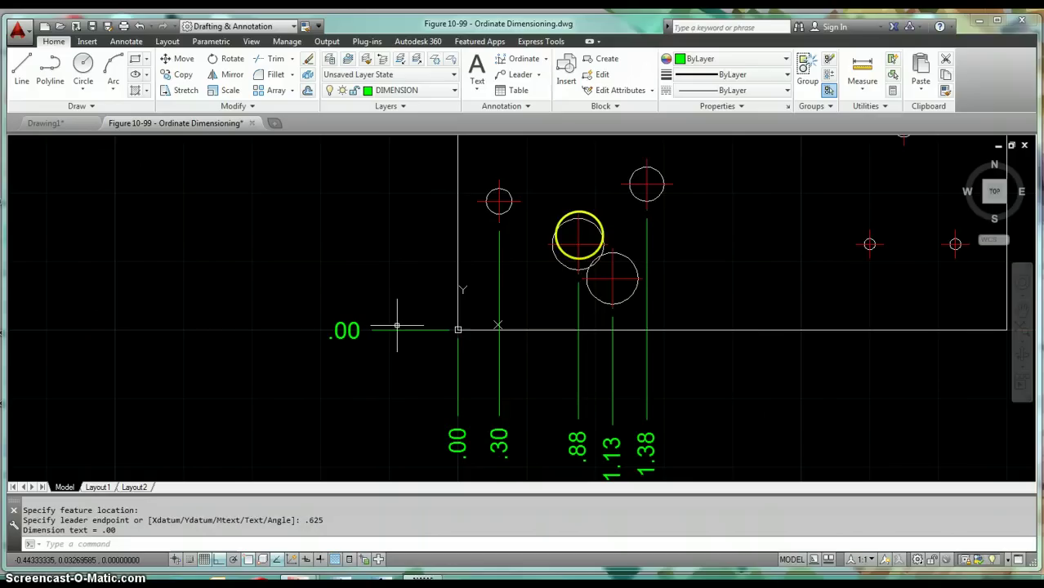
key(Return)
scroll(583, 275, up, 4)
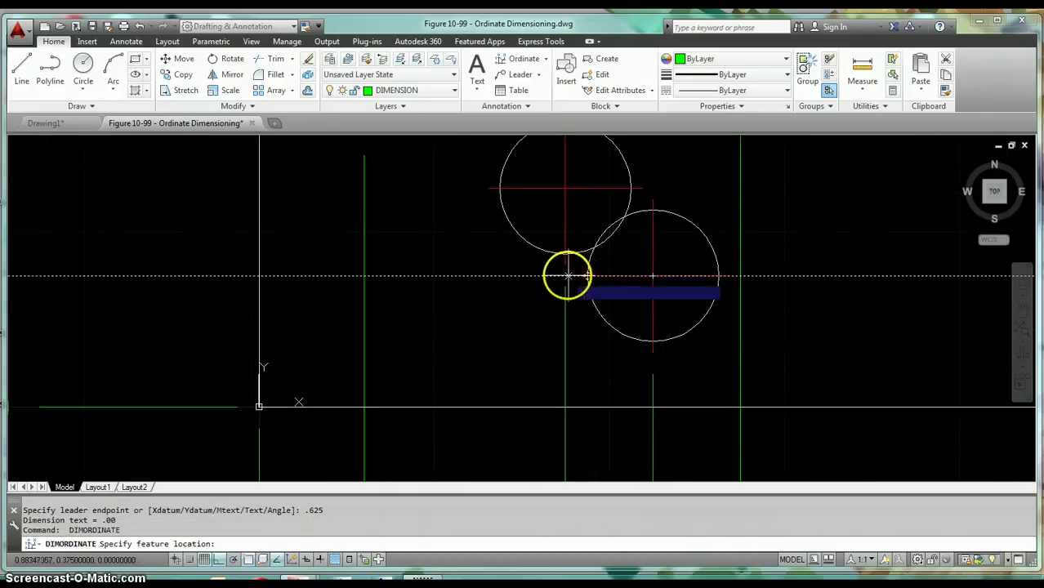
click(568, 275)
scroll(546, 275, down, 2)
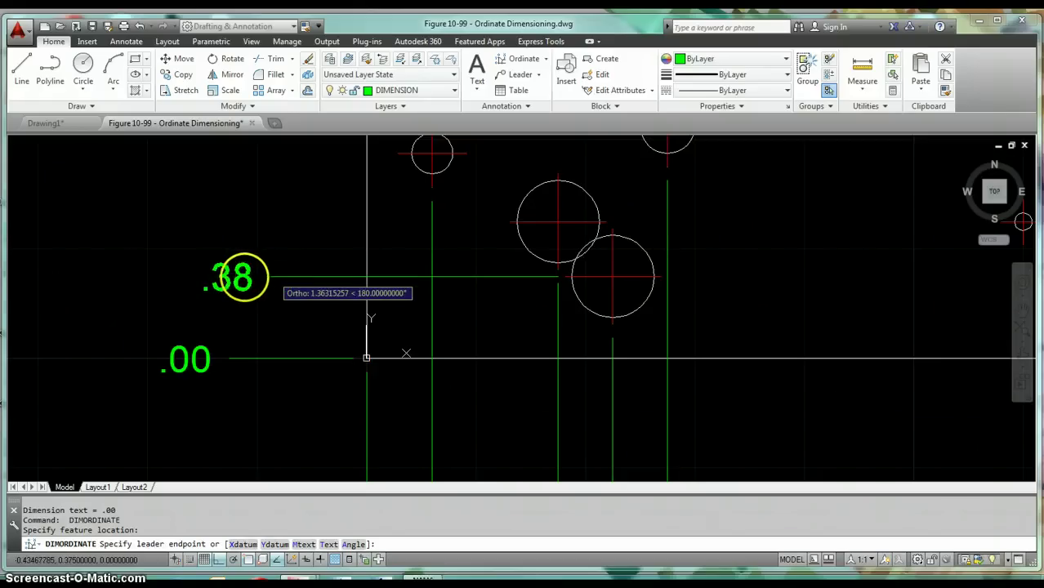
click(244, 276)
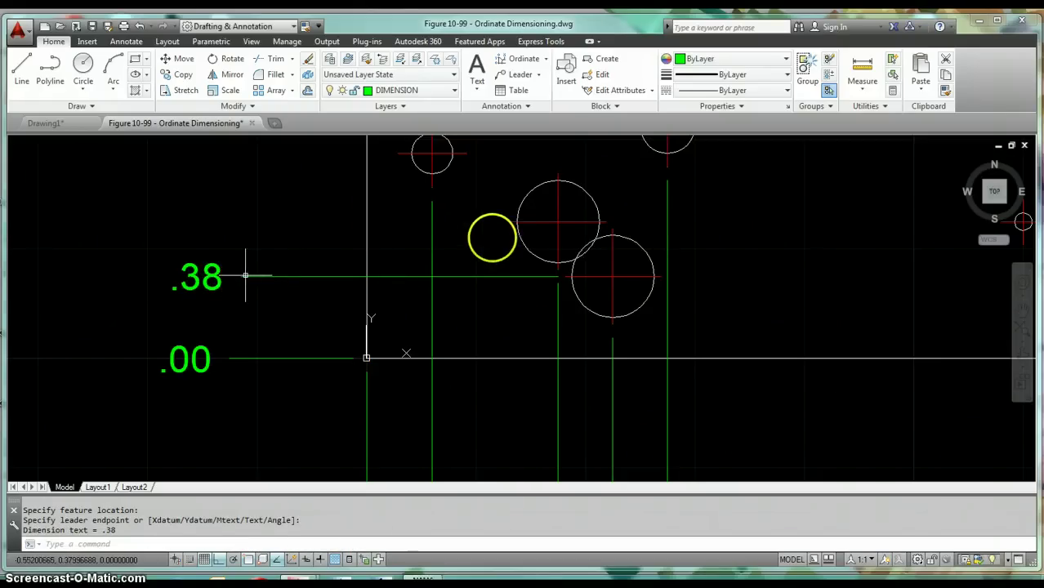
Step: Add Y-ordinate dimensions .63 and 1.69 along the plate's left side
key(Return)
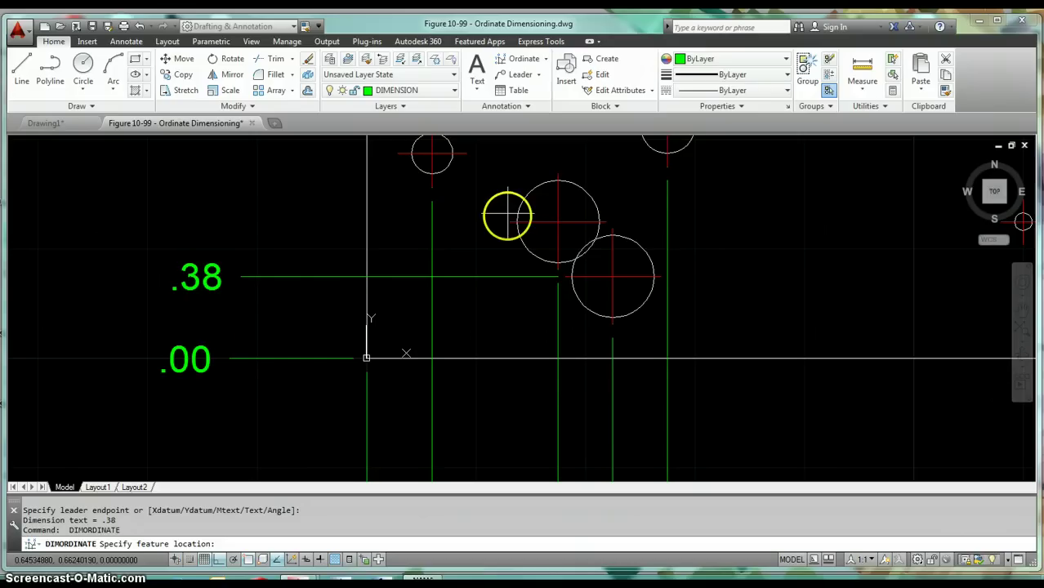
click(508, 216)
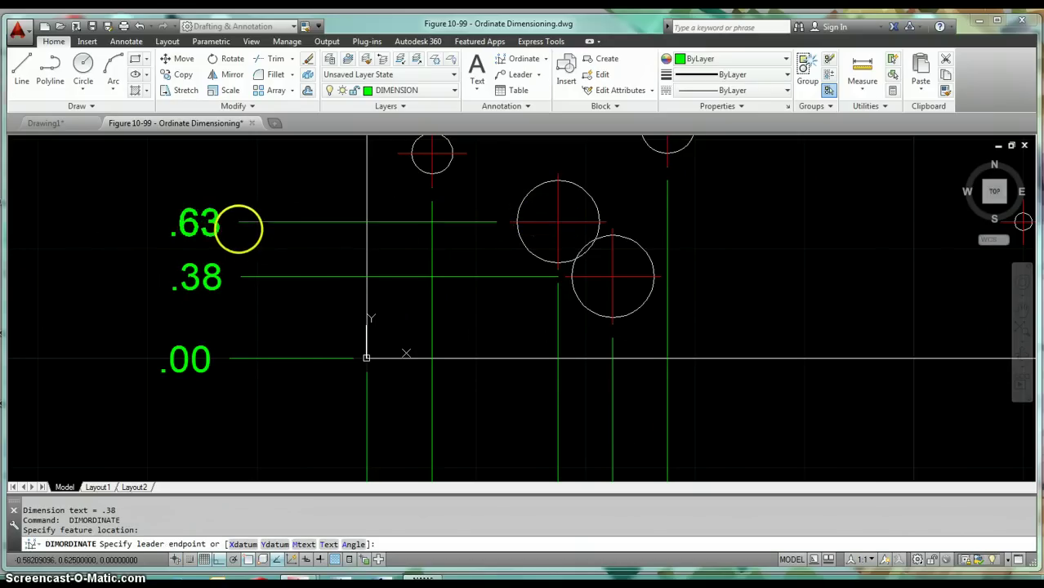
click(241, 229)
mouse_move(254, 229)
middle_down()
mouse_move(415, 329)
mouse_move(457, 273)
mouse_move(462, 331)
middle_up()
scroll(462, 331, down, 2)
middle_drag(472, 276, 482, 311)
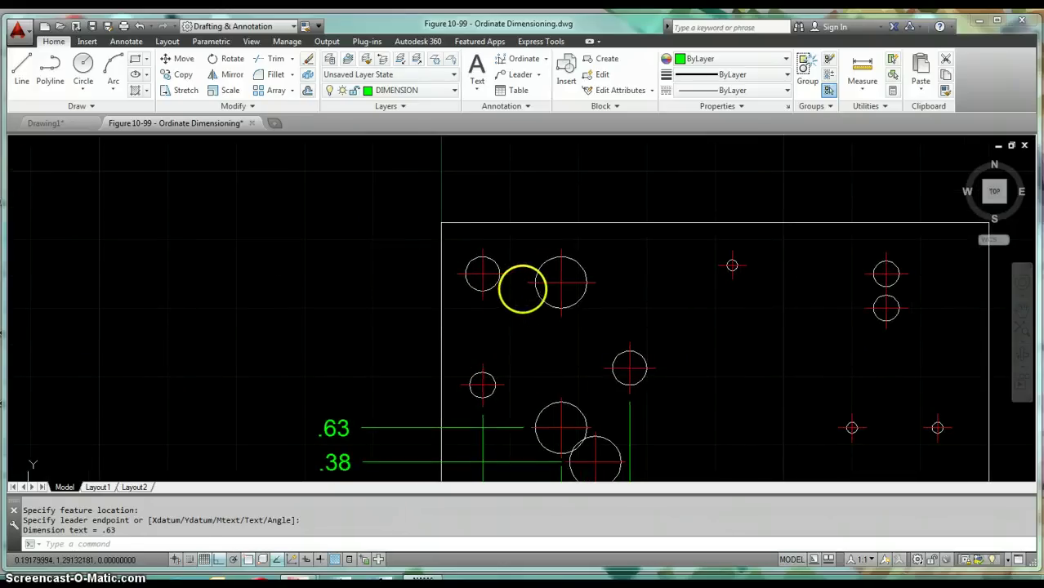
scroll(522, 287, up, 1)
key(Return)
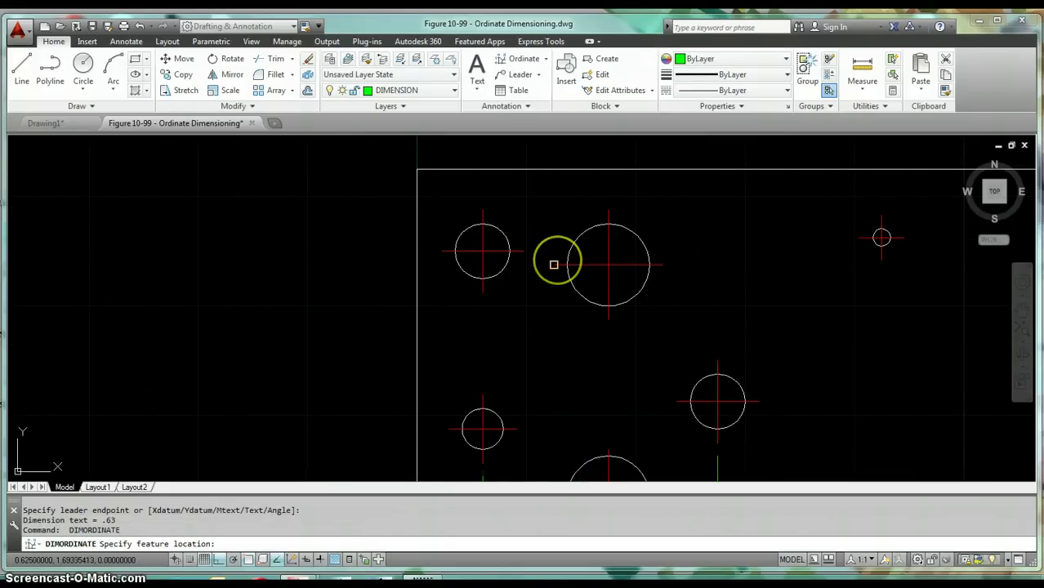
click(554, 264)
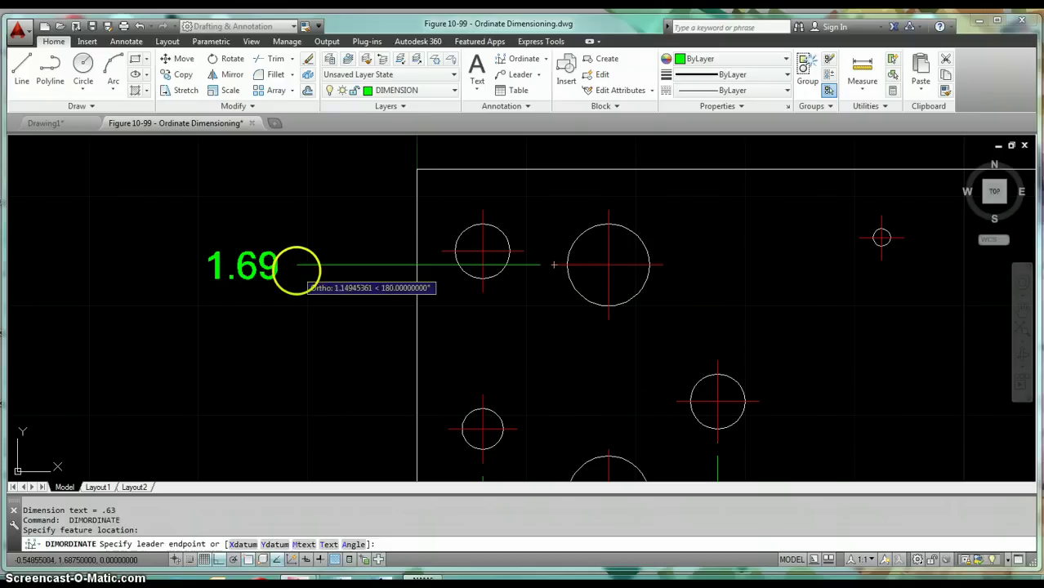
click(296, 269)
key(Return)
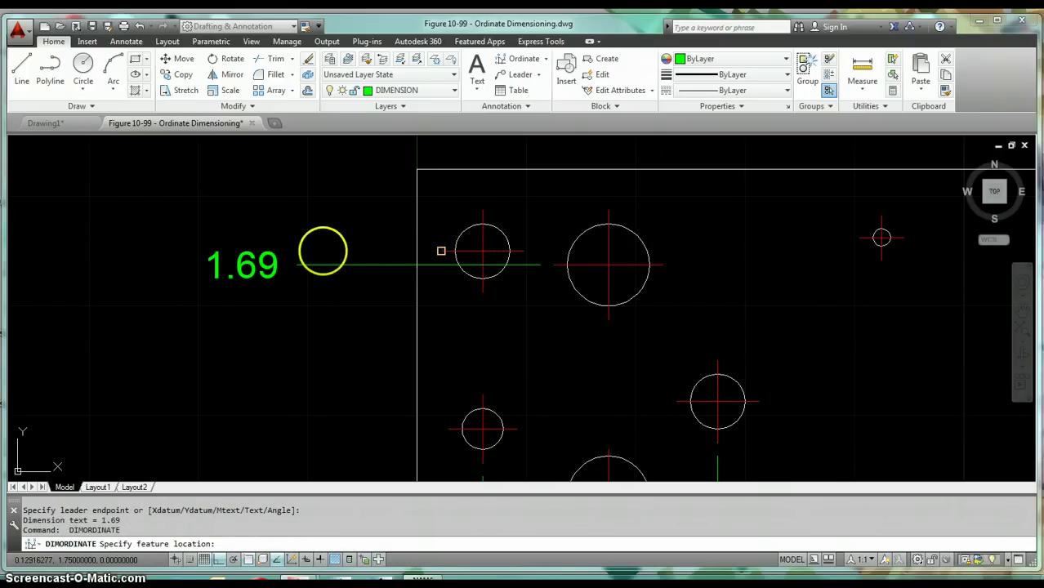
Step: Add a 1.75 Y-ordinate dimension for the small upper-left hole's centre
click(321, 250)
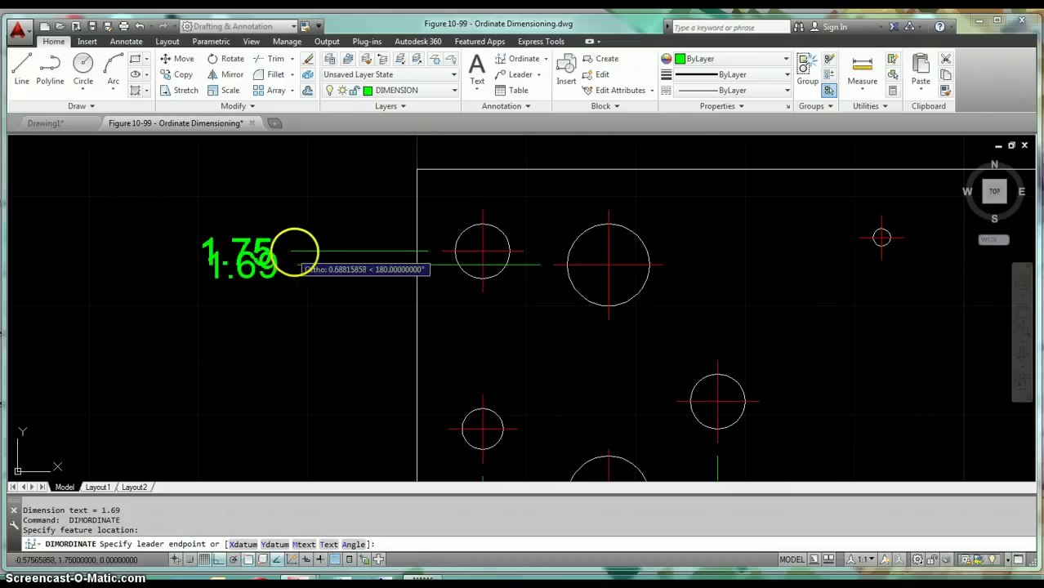
click(296, 252)
scroll(315, 255, up, 2)
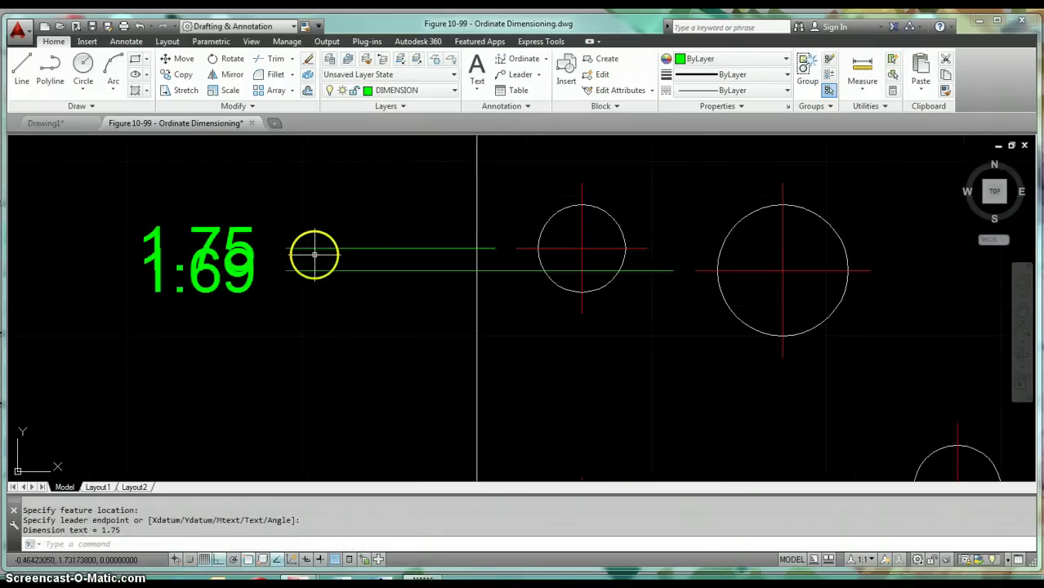
middle_drag(314, 255, 374, 274)
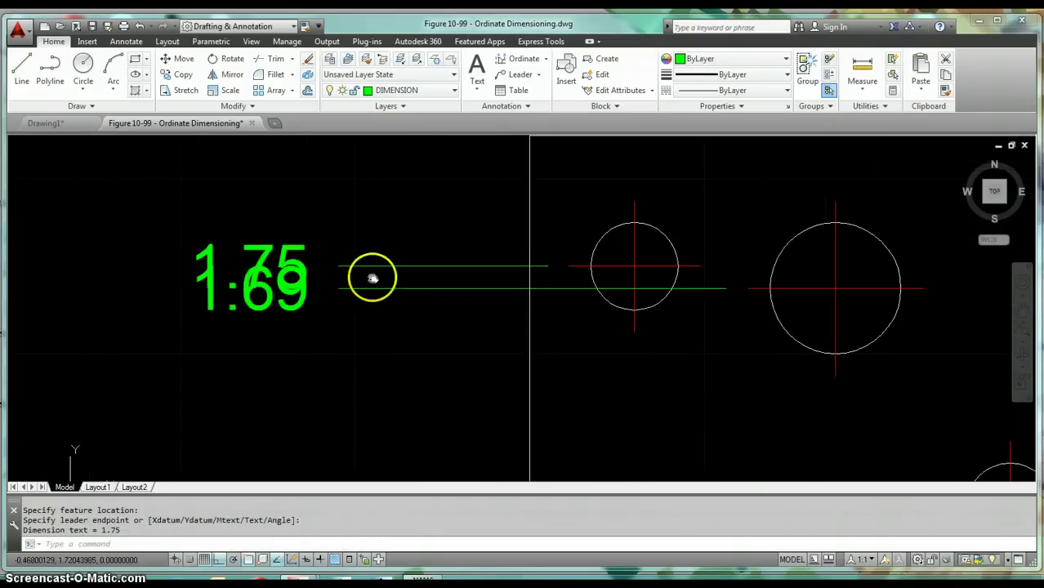
Step: Grip-move the 1.75 label up 0.25 with Ortho on, clear of the 1.69 label
click(273, 252)
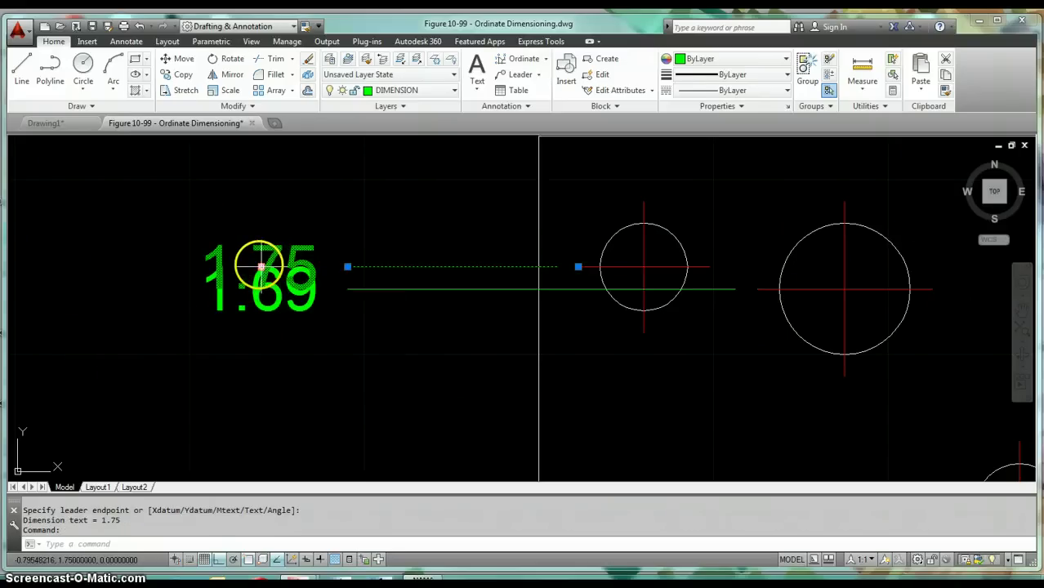
click(261, 266)
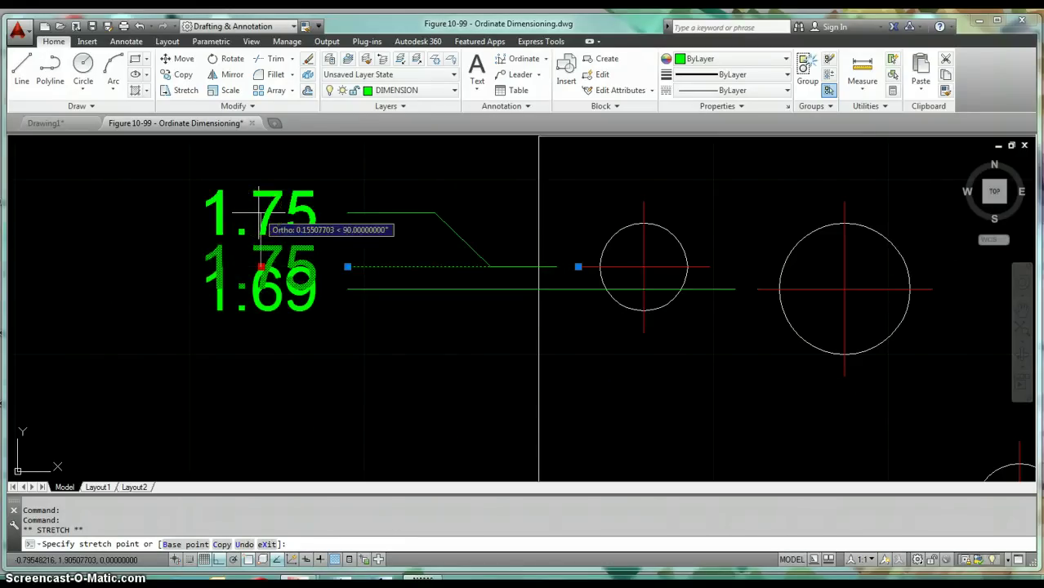
key(F8)
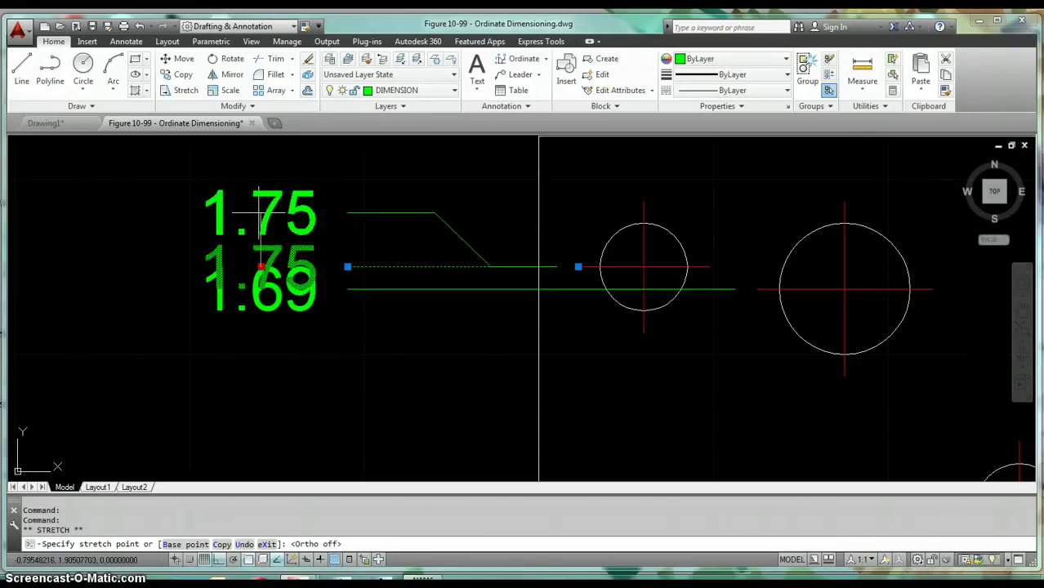
key(F8)
text(.25)
key(Return)
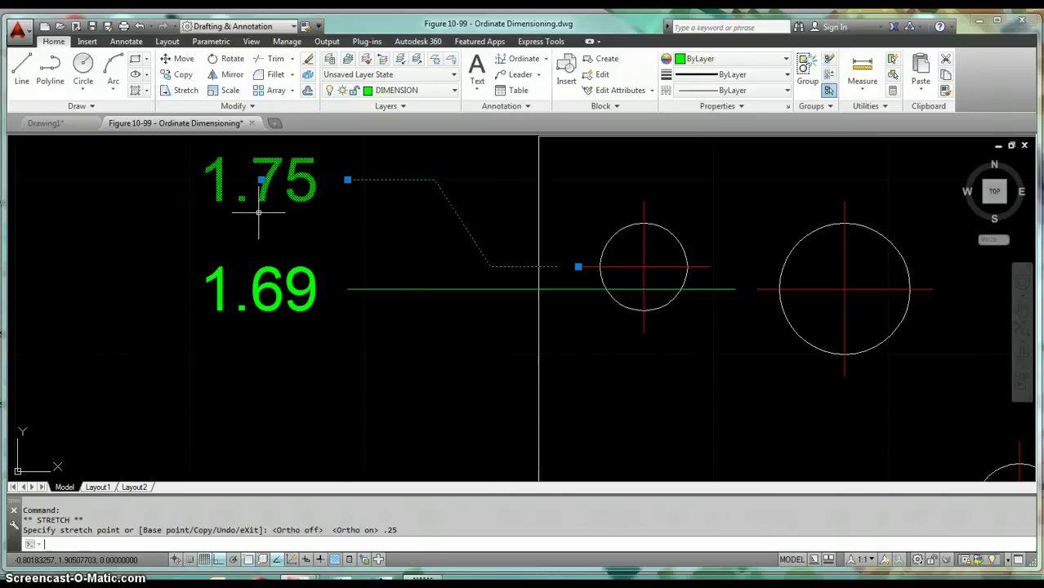
scroll(257, 209, down, 5)
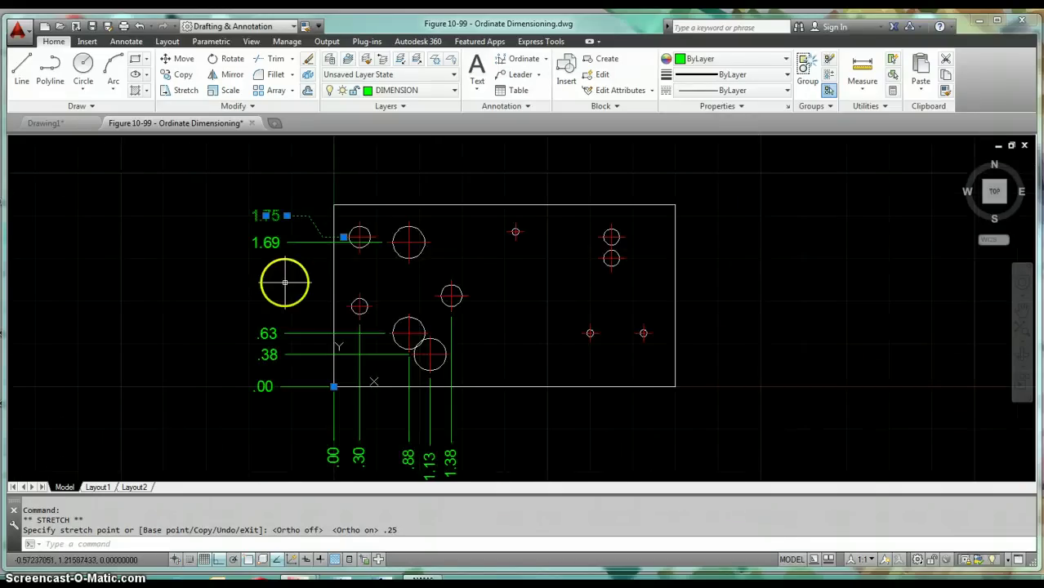
middle_drag(281, 331, 279, 391)
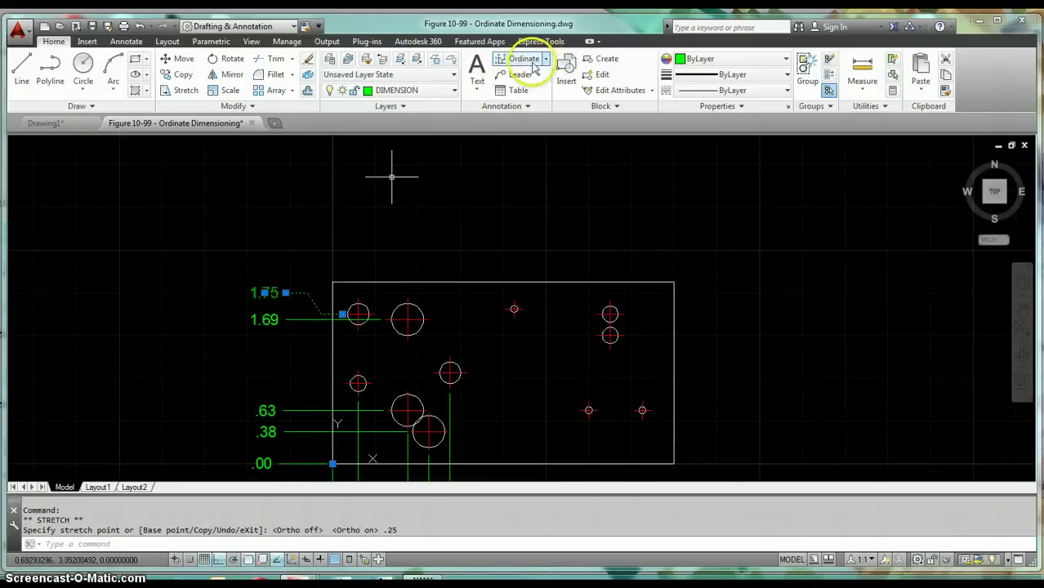
Step: Add a 2.13 Y-ordinate dimension at the plate's top-left corner
scroll(353, 278, up, 4)
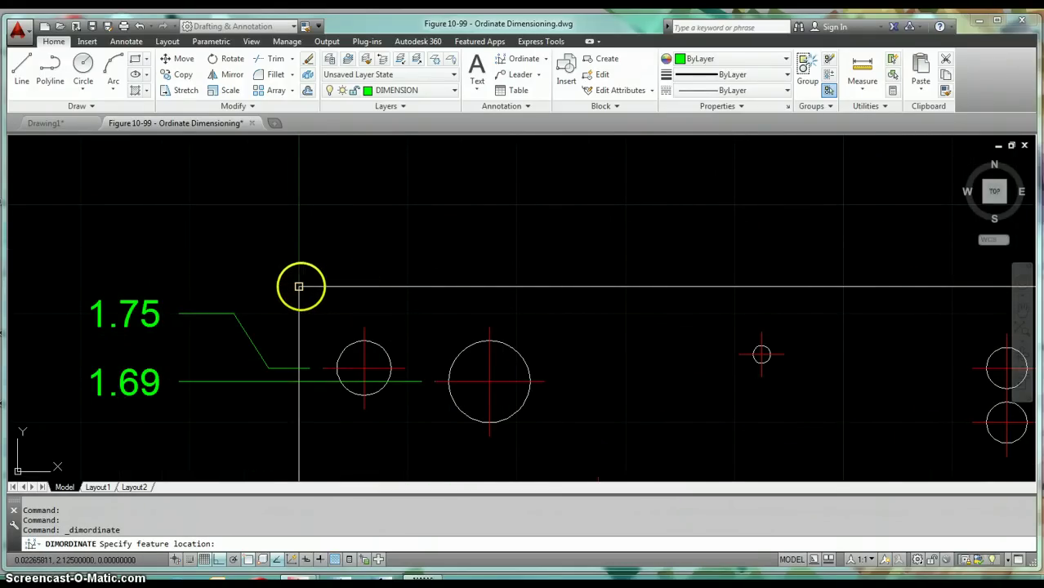
click(299, 287)
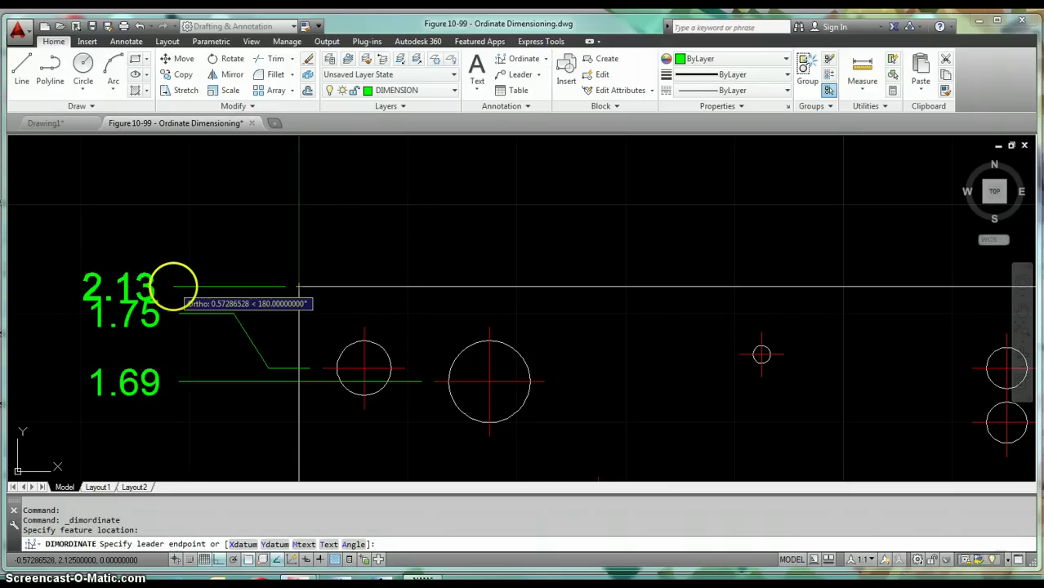
click(181, 286)
Step: Grip-move the 2.13 label up 0.25, above the 1.75 label
click(137, 287)
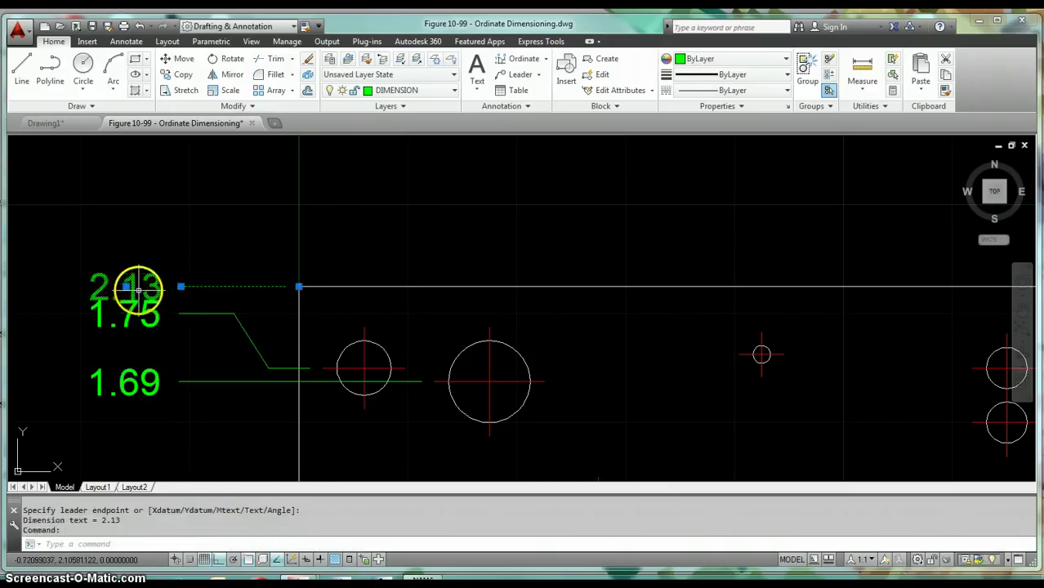
click(126, 287)
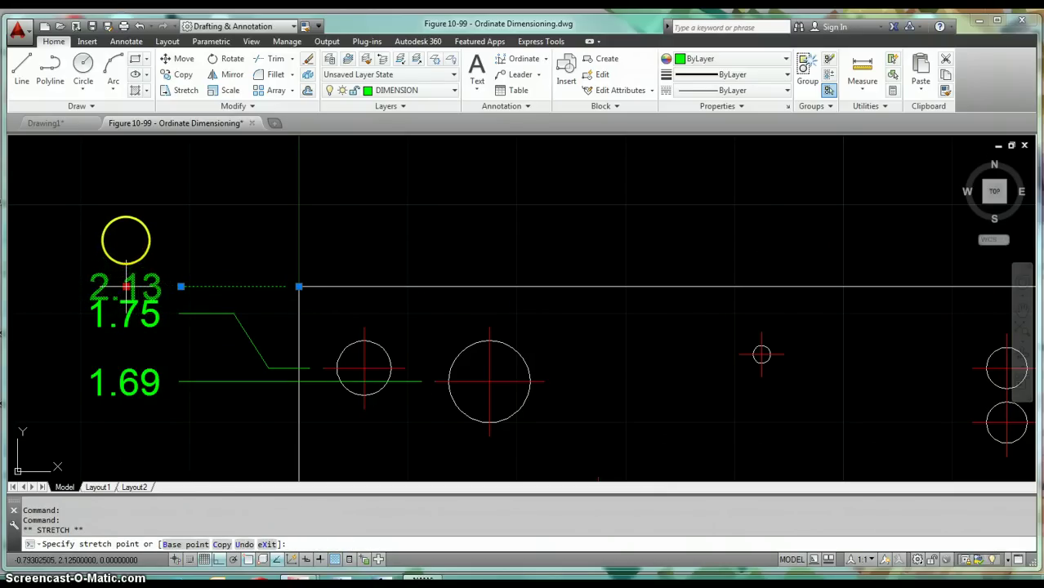
text(.25)
key(Return)
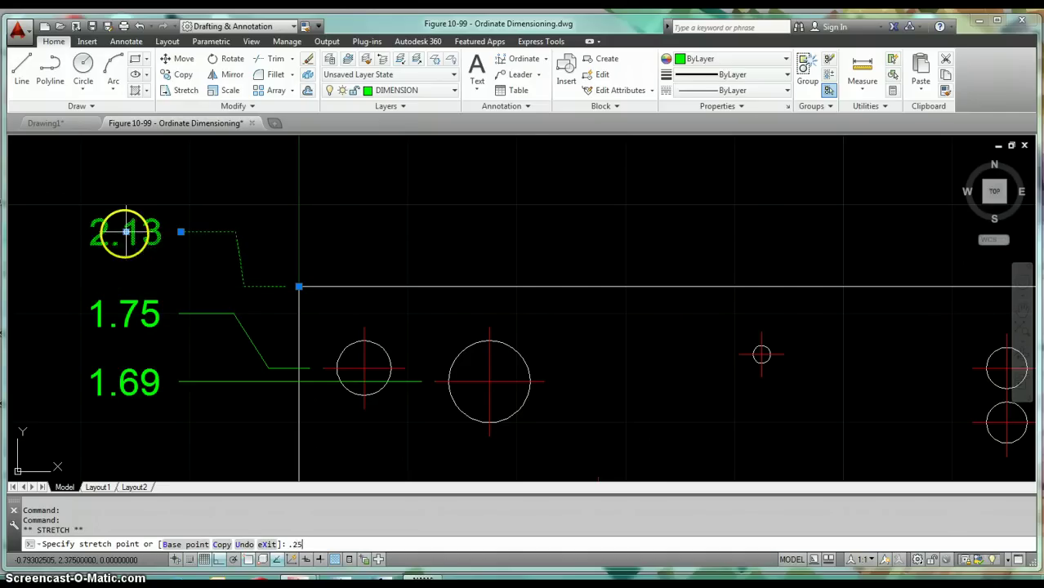
scroll(313, 304, down, 2)
scroll(313, 304, down, 2)
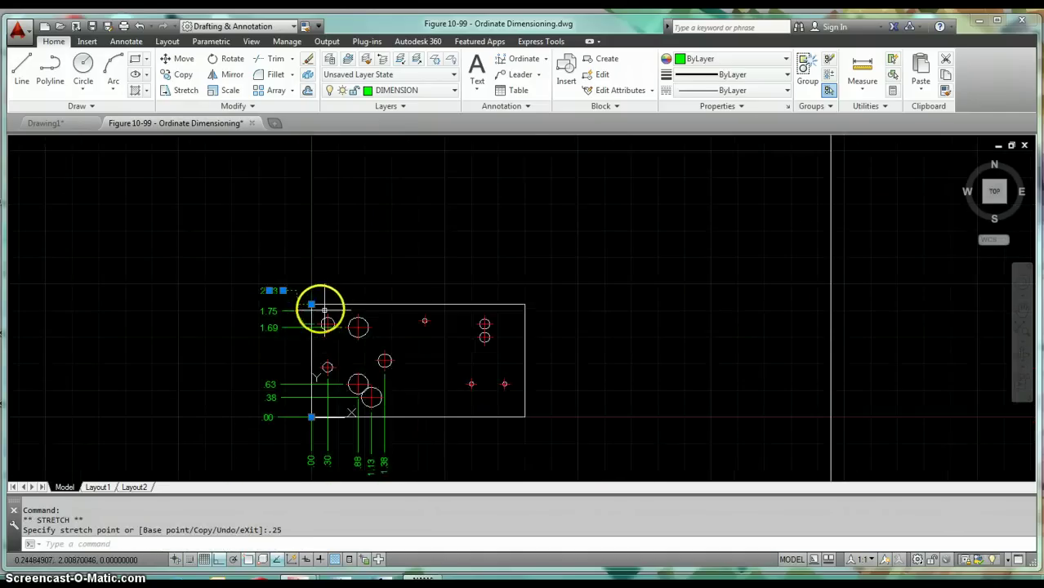
scroll(326, 329, up, 2)
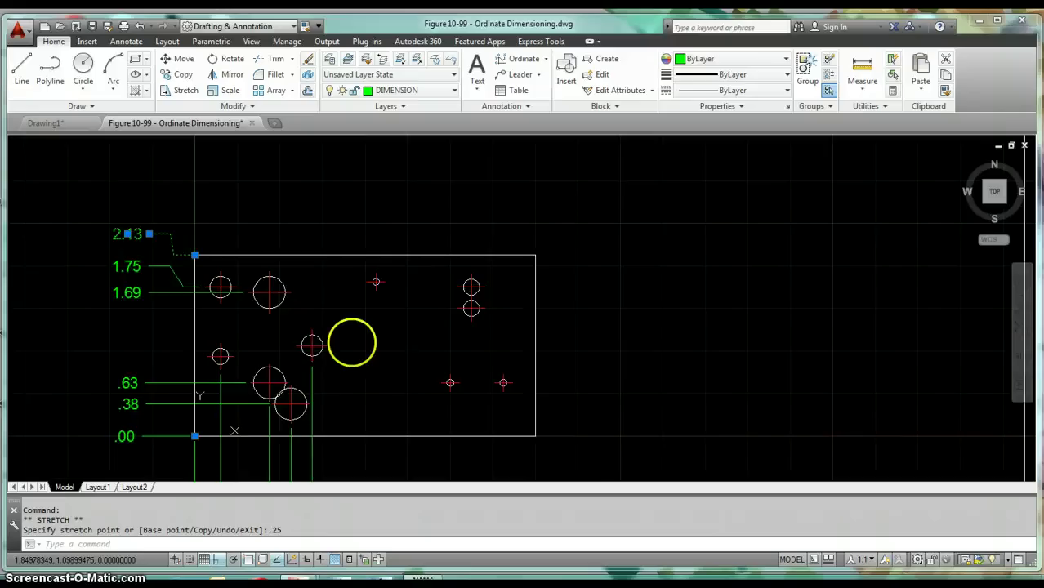
middle_drag(350, 342, 416, 276)
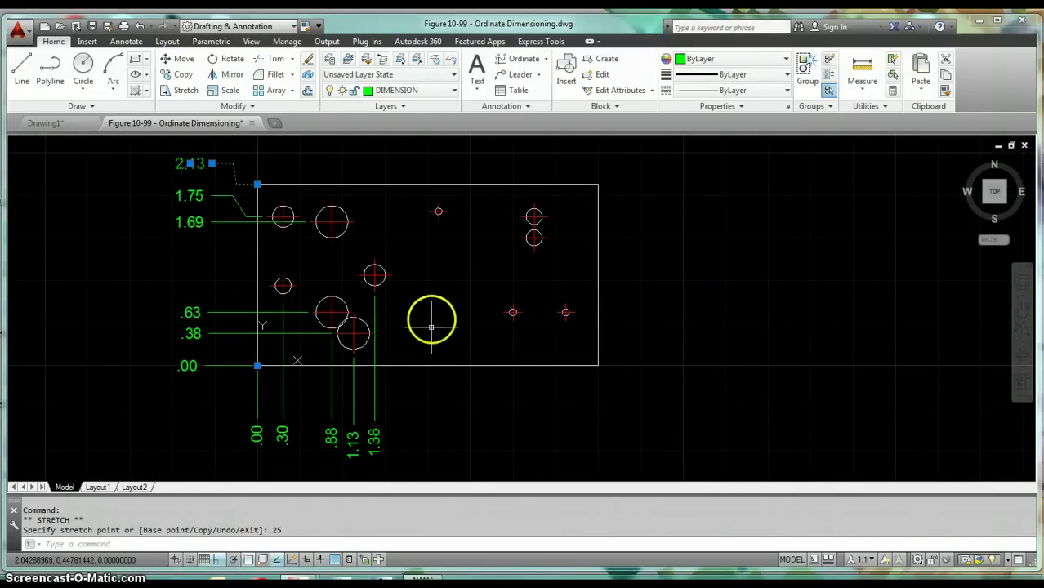
Step: Place a 4.00 ordinate dimension at the plate's lower-right corner, leader ending 0.625 below
click(523, 61)
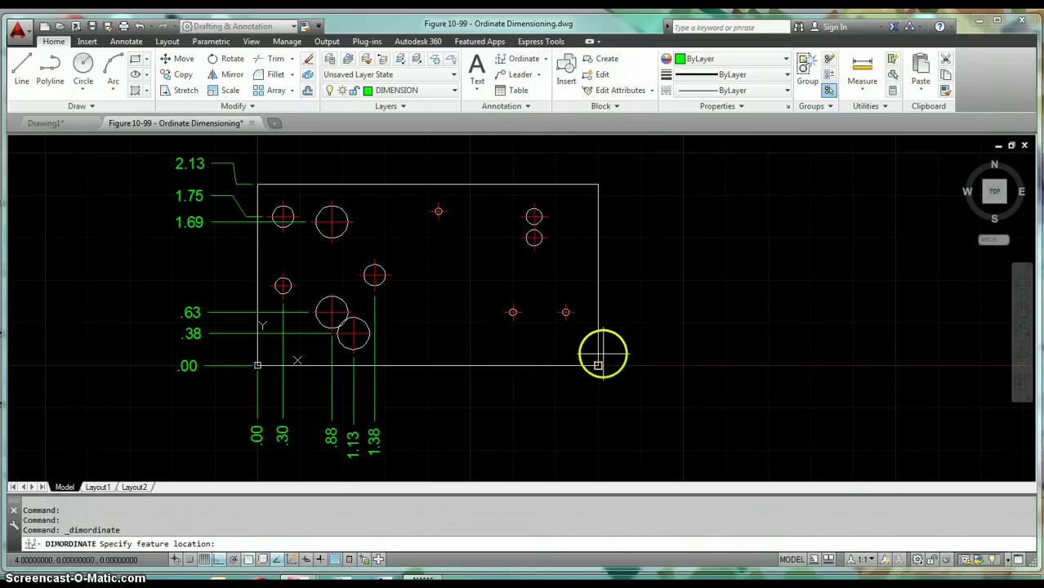
click(598, 366)
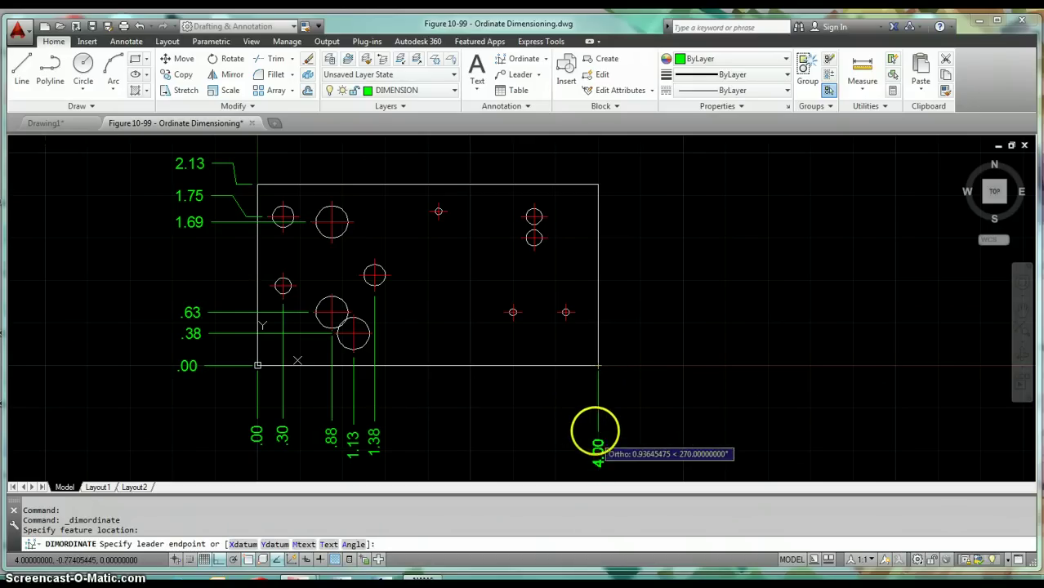
text(.62)
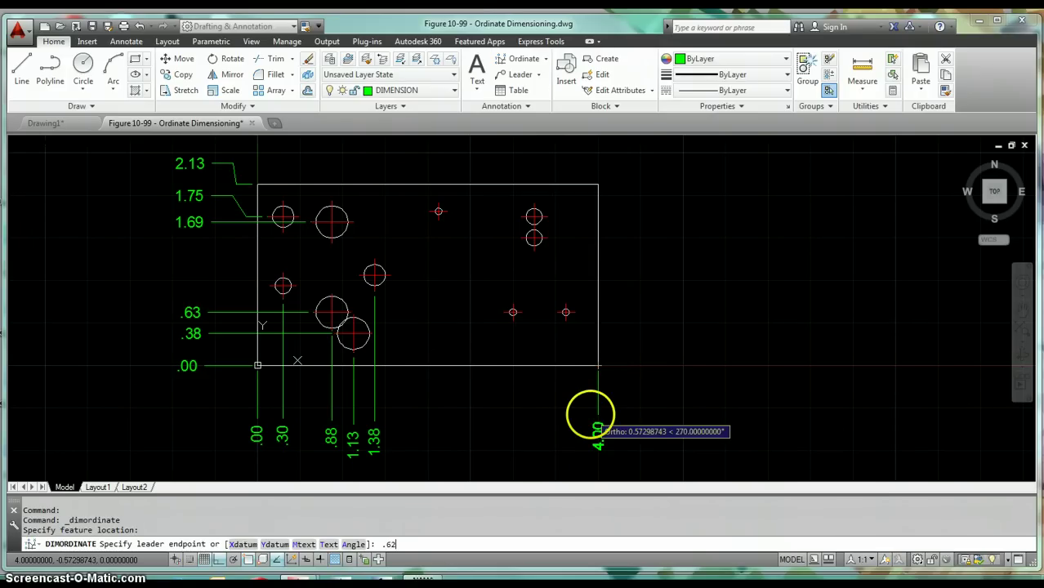
text(5)
key(Return)
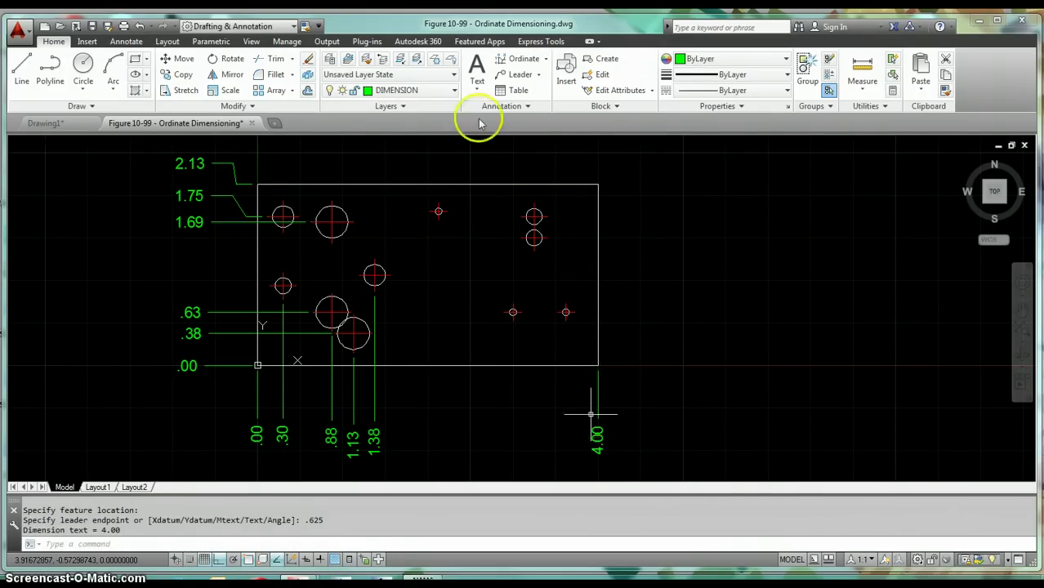
click(546, 60)
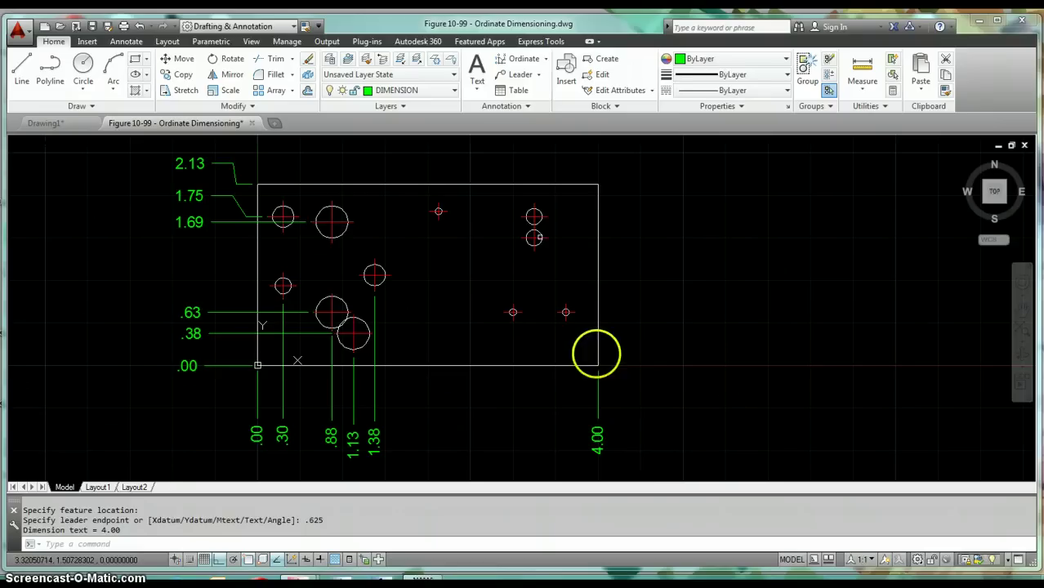
Step: Label the small lower-right hole with a Ø.08 diameter dimension placed up and to the right
scroll(621, 384, up, 2)
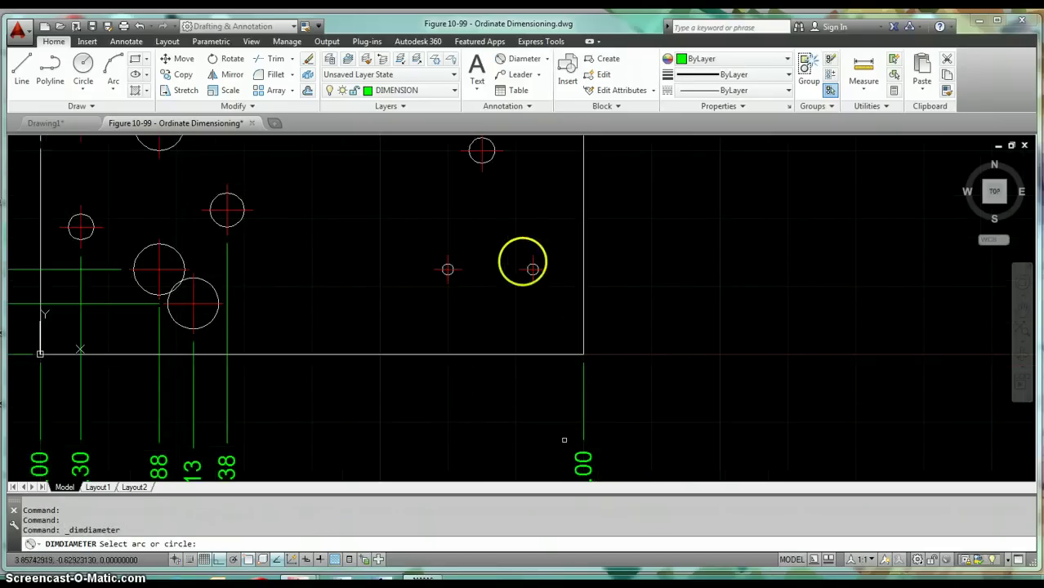
scroll(541, 278, up, 2)
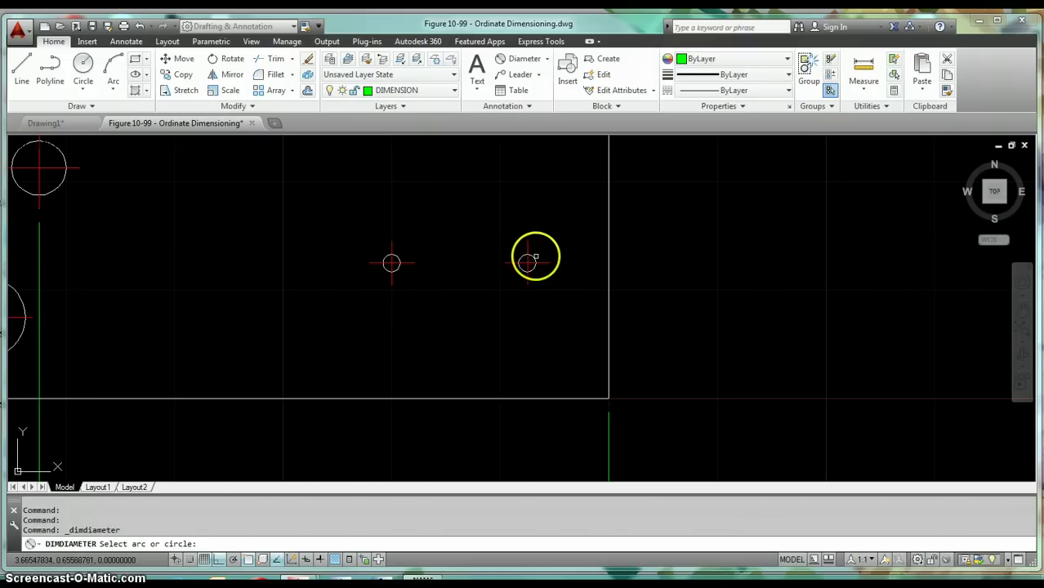
click(536, 256)
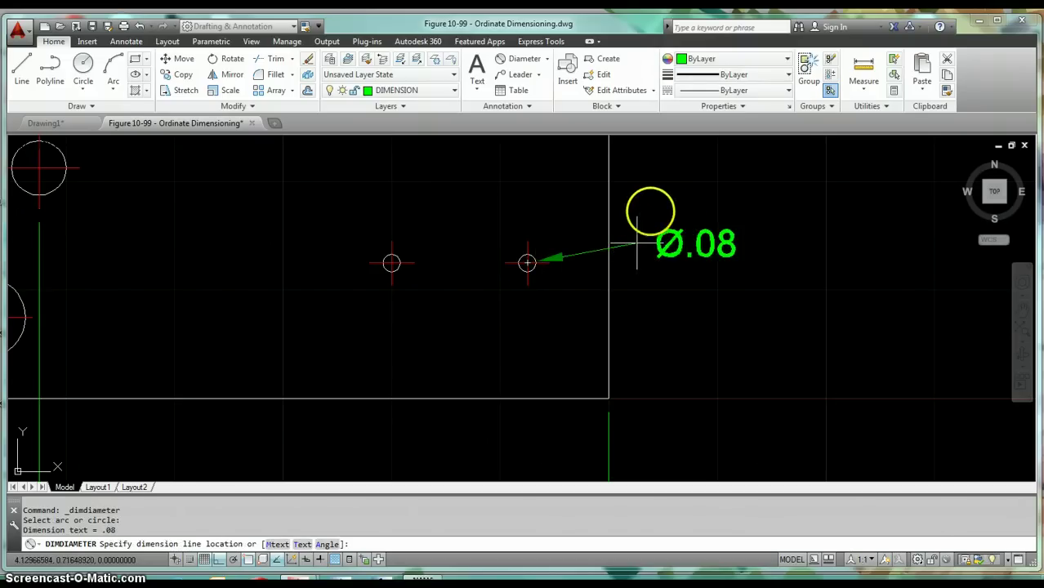
click(659, 193)
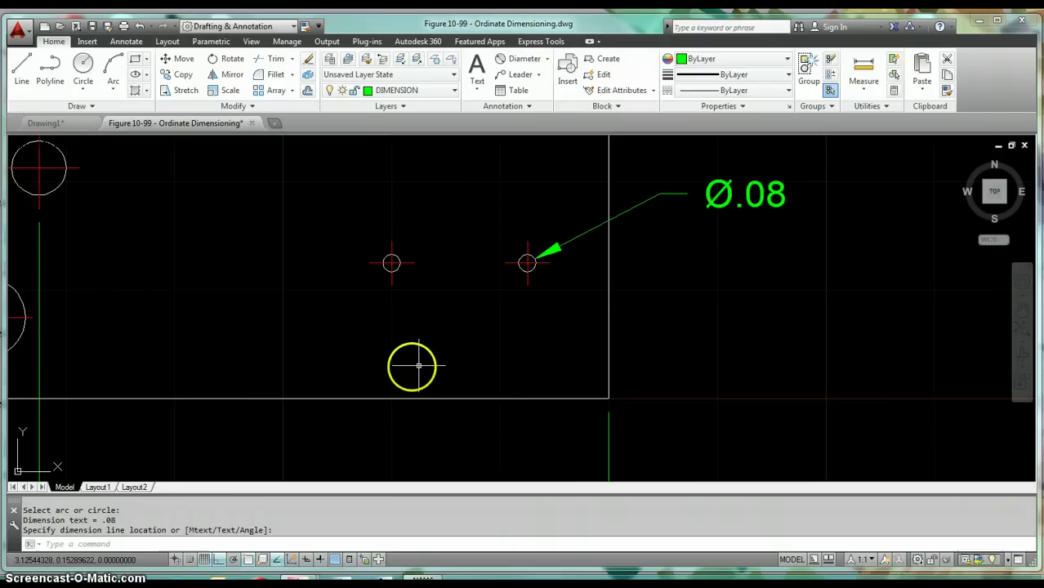
scroll(413, 366, down, 6)
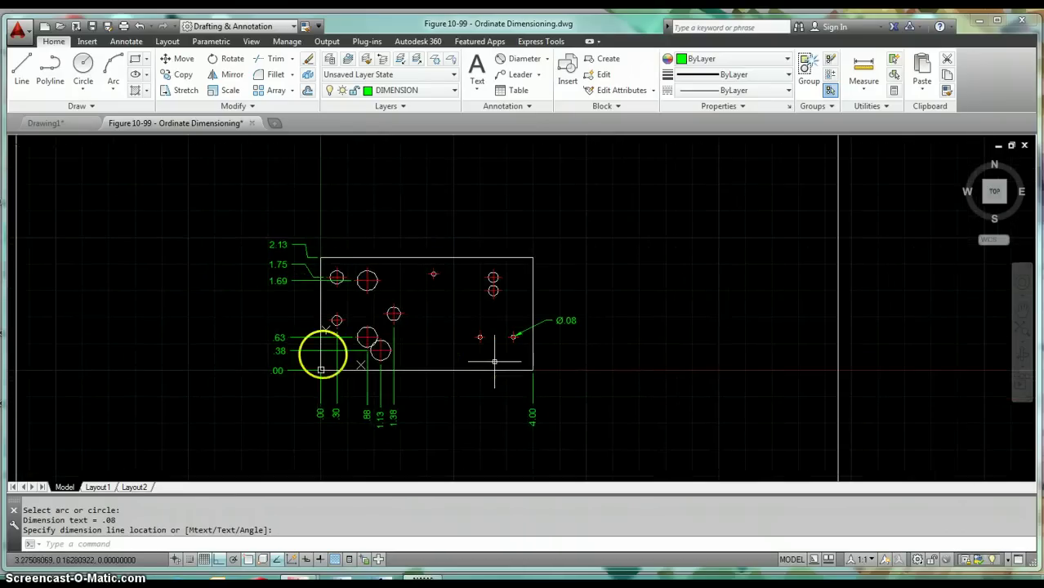